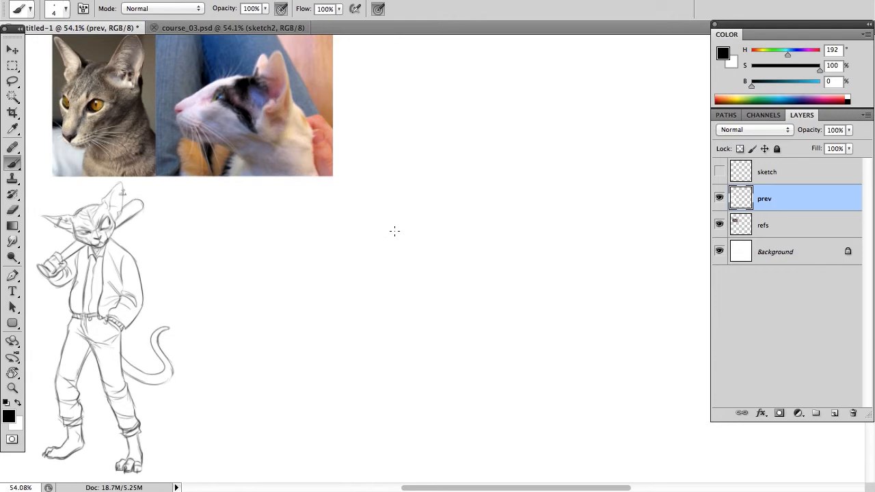
- Make the sketch layer visible and active, and enlarge the hard round brush to 32 px
{"action": "key", "text": "alt+bracketleft"}
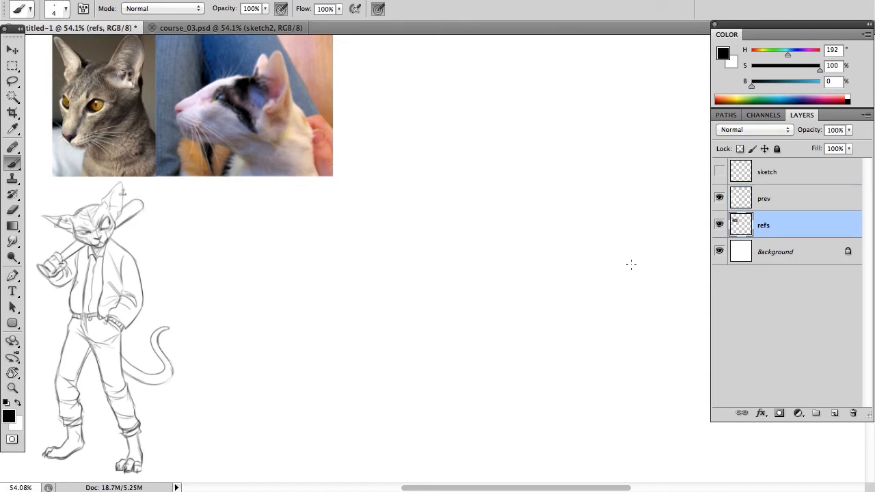
{"action": "left_click", "coordinate": [719, 171]}
{"action": "left_click", "coordinate": [752, 174]}
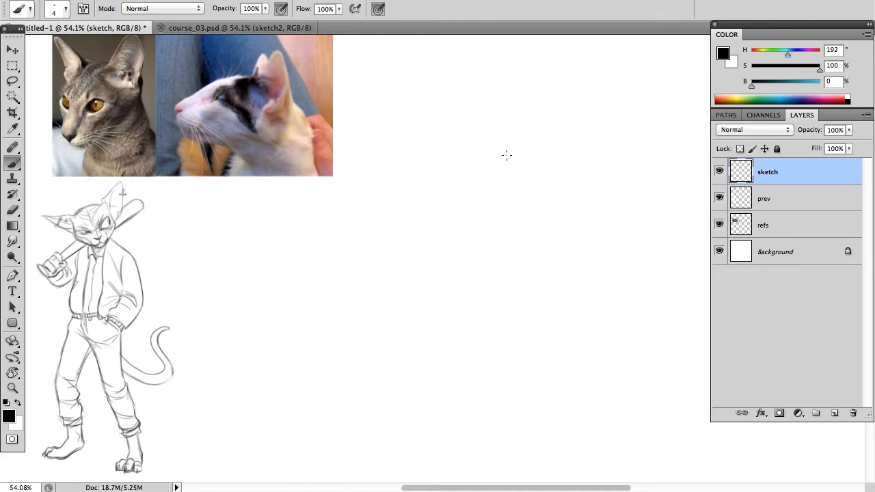
{"action": "left_click", "coordinate": [66, 9]}
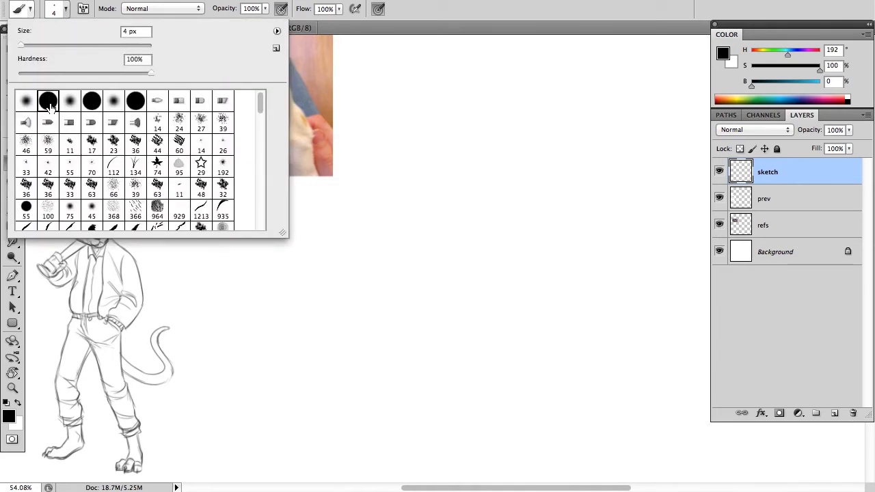
{"action": "left_click_drag", "start_coordinate": [21, 45], "coordinate": [40, 44]}
{"action": "key", "text": "Return"}
{"action": "mouse_move", "coordinate": [483, 157]}
{"action": "left_mouse_down"}
{"action": "mouse_move", "coordinate": [481, 166]}
{"action": "mouse_move", "coordinate": [486, 140]}
{"action": "mouse_move", "coordinate": [508, 162]}
{"action": "mouse_move", "coordinate": [517, 135]}
{"action": "mouse_move", "coordinate": [530, 141]}
{"action": "mouse_move", "coordinate": [511, 139]}
{"action": "mouse_move", "coordinate": [531, 143]}
{"action": "left_mouse_up"}
{"action": "key", "text": "ctrl+z"}
{"action": "key", "text": "ctrl+z"}
{"action": "key", "text": "ctrl+z"}
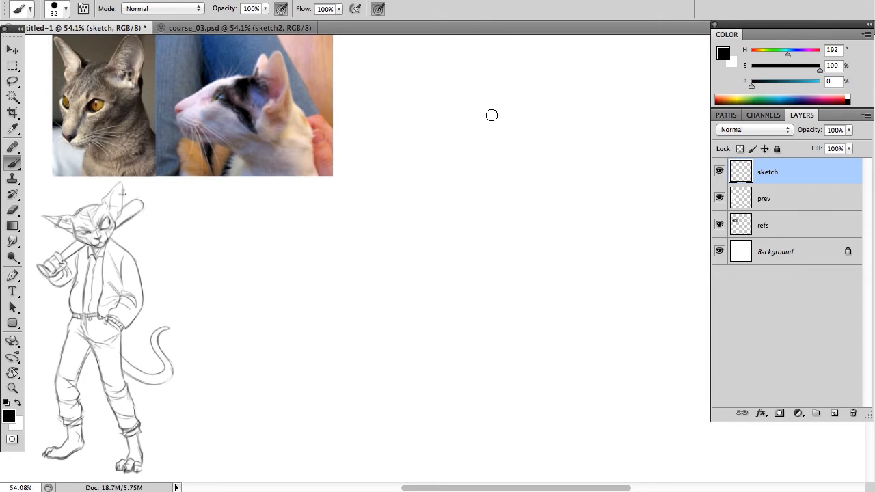
- Paint a solid black standing silhouette with an oval head, narrow torso, long flared gown and two feet
{"action": "mouse_move", "coordinate": [485, 134]}
{"action": "left_mouse_down"}
{"action": "mouse_move", "coordinate": [501, 113]}
{"action": "mouse_move", "coordinate": [490, 121]}
{"action": "mouse_move", "coordinate": [502, 136]}
{"action": "mouse_move", "coordinate": [500, 158]}
{"action": "mouse_move", "coordinate": [499, 146]}
{"action": "mouse_move", "coordinate": [526, 169]}
{"action": "mouse_move", "coordinate": [498, 135]}
{"action": "mouse_move", "coordinate": [483, 192]}
{"action": "mouse_move", "coordinate": [488, 173]}
{"action": "mouse_move", "coordinate": [482, 191]}
{"action": "mouse_move", "coordinate": [498, 202]}
{"action": "mouse_move", "coordinate": [503, 167]}
{"action": "mouse_move", "coordinate": [519, 180]}
{"action": "mouse_move", "coordinate": [508, 213]}
{"action": "mouse_move", "coordinate": [511, 159]}
{"action": "mouse_move", "coordinate": [494, 191]}
{"action": "mouse_move", "coordinate": [473, 378]}
{"action": "mouse_move", "coordinate": [523, 379]}
{"action": "left_mouse_up"}
{"action": "left_click_drag", "start_coordinate": [512, 189], "coordinate": [524, 306]}
{"action": "mouse_move", "coordinate": [512, 244]}
{"action": "left_mouse_down"}
{"action": "mouse_move", "coordinate": [521, 354]}
{"action": "mouse_move", "coordinate": [519, 303]}
{"action": "mouse_move", "coordinate": [498, 227]}
{"action": "mouse_move", "coordinate": [497, 363]}
{"action": "mouse_move", "coordinate": [524, 367]}
{"action": "mouse_move", "coordinate": [482, 354]}
{"action": "mouse_move", "coordinate": [515, 347]}
{"action": "mouse_move", "coordinate": [474, 375]}
{"action": "mouse_move", "coordinate": [518, 362]}
{"action": "mouse_move", "coordinate": [483, 391]}
{"action": "left_mouse_up"}
{"action": "mouse_move", "coordinate": [491, 383]}
{"action": "left_mouse_down"}
{"action": "mouse_move", "coordinate": [500, 406]}
{"action": "mouse_move", "coordinate": [514, 391]}
{"action": "mouse_move", "coordinate": [520, 405]}
{"action": "mouse_move", "coordinate": [494, 404]}
{"action": "left_mouse_up"}
{"action": "key", "text": "alt+super+z"}
{"action": "key", "text": "alt+super+z"}
{"action": "mouse_move", "coordinate": [512, 372]}
{"action": "left_mouse_down"}
{"action": "mouse_move", "coordinate": [527, 406]}
{"action": "mouse_move", "coordinate": [517, 402]}
{"action": "mouse_move", "coordinate": [537, 410]}
{"action": "left_mouse_up"}
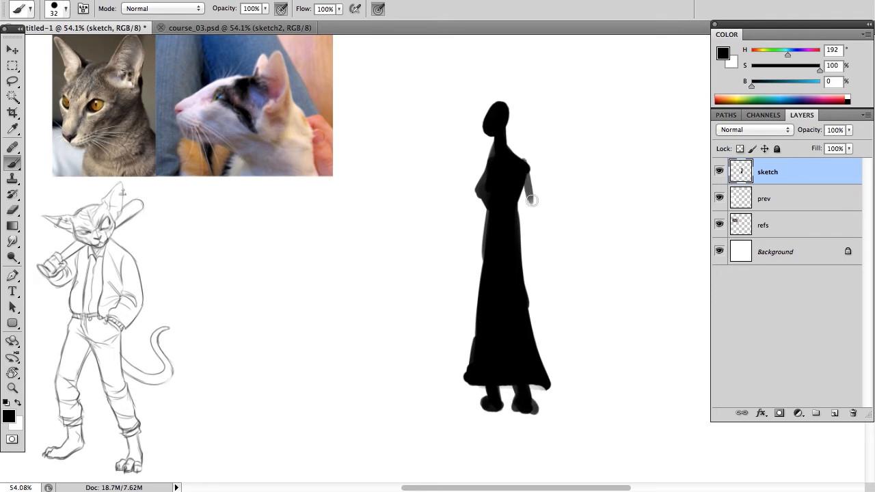
- Paint an arm along the silhouette's back and erase a gap between it and the waist with a 35 px eraser
{"action": "left_click_drag", "start_coordinate": [528, 184], "coordinate": [535, 229]}
{"action": "key", "text": "e"}
{"action": "key", "text": "bracketleft"}
{"action": "key", "text": "bracketleft"}
{"action": "key", "text": "bracketleft"}
{"action": "key", "text": "bracketleft"}
{"action": "key", "text": "bracketleft"}
{"action": "left_click_drag", "start_coordinate": [523, 185], "coordinate": [514, 227]}
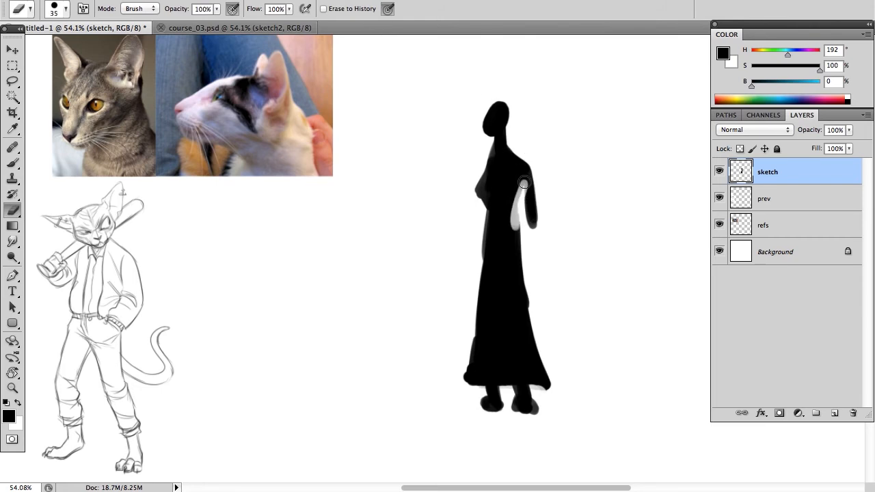
{"action": "key", "text": "ctrl+z"}
{"action": "mouse_move", "coordinate": [523, 180]}
{"action": "left_mouse_down"}
{"action": "mouse_move", "coordinate": [514, 214]}
{"action": "mouse_move", "coordinate": [525, 257]}
{"action": "mouse_move", "coordinate": [505, 212]}
{"action": "mouse_move", "coordinate": [482, 224]}
{"action": "mouse_move", "coordinate": [482, 260]}
{"action": "left_mouse_up"}
- Trim the front of the silhouette's chest and paint the skirt wider down to the hem
{"action": "key", "text": "b"}
{"action": "key", "text": "e"}
{"action": "mouse_move", "coordinate": [482, 204]}
{"action": "left_mouse_down"}
{"action": "mouse_move", "coordinate": [471, 189]}
{"action": "mouse_move", "coordinate": [467, 210]}
{"action": "left_mouse_up"}
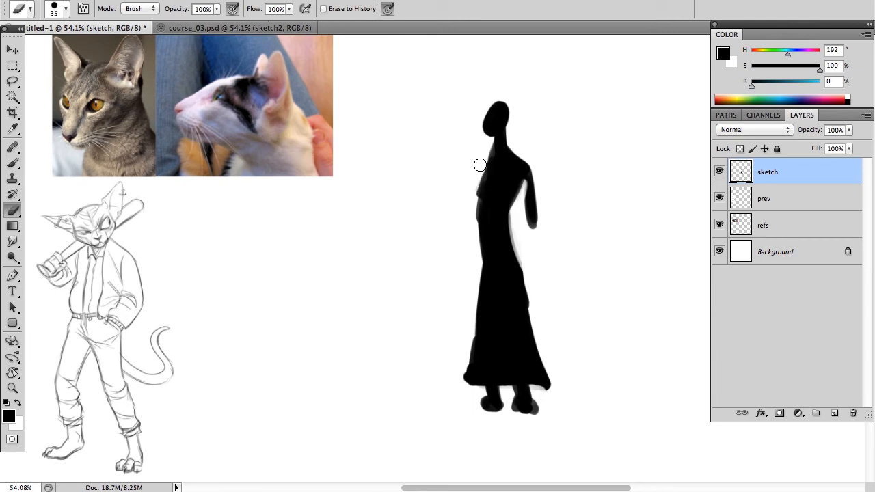
{"action": "key", "text": "b"}
{"action": "mouse_move", "coordinate": [498, 159]}
{"action": "left_mouse_down"}
{"action": "mouse_move", "coordinate": [482, 224]}
{"action": "mouse_move", "coordinate": [479, 185]}
{"action": "mouse_move", "coordinate": [474, 190]}
{"action": "mouse_move", "coordinate": [476, 243]}
{"action": "mouse_move", "coordinate": [470, 183]}
{"action": "mouse_move", "coordinate": [477, 258]}
{"action": "mouse_move", "coordinate": [486, 197]}
{"action": "mouse_move", "coordinate": [467, 379]}
{"action": "mouse_move", "coordinate": [537, 390]}
{"action": "left_mouse_up"}
{"action": "key", "text": "e"}
{"action": "key", "text": "b"}
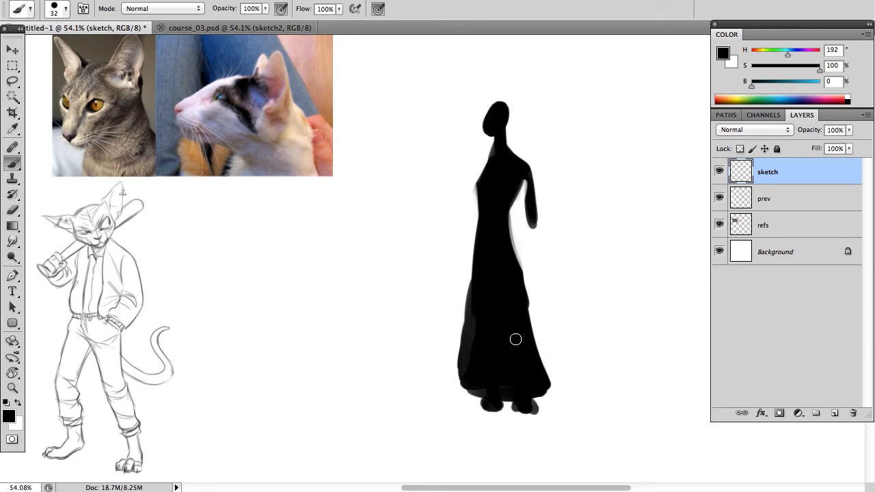
- Refine the hip and hem of the gown, and thicken the arm with its forearm bent toward the waist
{"action": "key", "text": "e"}
{"action": "mouse_move", "coordinate": [518, 247]}
{"action": "left_mouse_down"}
{"action": "mouse_move", "coordinate": [540, 348]}
{"action": "mouse_move", "coordinate": [528, 275]}
{"action": "left_mouse_up"}
{"action": "mouse_move", "coordinate": [450, 343]}
{"action": "left_mouse_down"}
{"action": "mouse_move", "coordinate": [457, 374]}
{"action": "mouse_move", "coordinate": [460, 345]}
{"action": "mouse_move", "coordinate": [462, 383]}
{"action": "mouse_move", "coordinate": [467, 331]}
{"action": "mouse_move", "coordinate": [455, 397]}
{"action": "mouse_move", "coordinate": [481, 404]}
{"action": "mouse_move", "coordinate": [529, 379]}
{"action": "mouse_move", "coordinate": [545, 403]}
{"action": "left_mouse_up"}
{"action": "key", "text": "b"}
{"action": "mouse_move", "coordinate": [523, 172]}
{"action": "left_mouse_down"}
{"action": "mouse_move", "coordinate": [528, 220]}
{"action": "mouse_move", "coordinate": [495, 220]}
{"action": "mouse_move", "coordinate": [525, 202]}
{"action": "left_mouse_up"}
{"action": "mouse_move", "coordinate": [488, 141]}
{"action": "left_mouse_down"}
{"action": "mouse_move", "coordinate": [484, 164]}
{"action": "mouse_move", "coordinate": [502, 149]}
{"action": "mouse_move", "coordinate": [485, 167]}
{"action": "mouse_move", "coordinate": [468, 219]}
{"action": "left_mouse_up"}
{"action": "key", "text": "ctrl+z"}
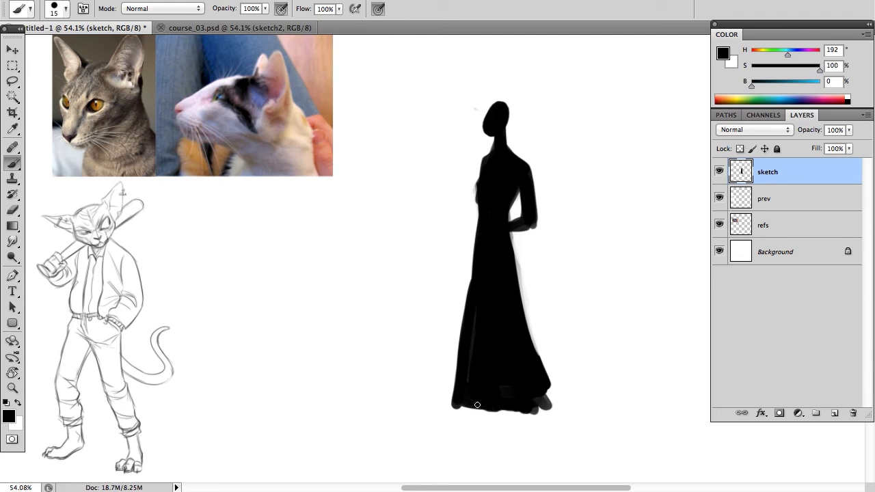
- Paint the feet below the hem and erase excess around the forearm and the back of the gown
{"action": "mouse_move", "coordinate": [482, 412]}
{"action": "left_mouse_down"}
{"action": "mouse_move", "coordinate": [475, 417]}
{"action": "mouse_move", "coordinate": [534, 427]}
{"action": "left_mouse_up"}
{"action": "key", "text": "e"}
{"action": "key", "text": "b"}
{"action": "left_click_drag", "start_coordinate": [485, 112], "coordinate": [482, 131]}
{"action": "key", "text": "e"}
{"action": "left_click_drag", "start_coordinate": [516, 197], "coordinate": [517, 248]}
{"action": "key", "text": "b"}
{"action": "key", "text": "e"}
{"action": "mouse_move", "coordinate": [507, 217]}
{"action": "left_mouse_down"}
{"action": "mouse_move", "coordinate": [520, 273]}
{"action": "mouse_move", "coordinate": [509, 267]}
{"action": "mouse_move", "coordinate": [506, 217]}
{"action": "mouse_move", "coordinate": [513, 282]}
{"action": "left_mouse_up"}
{"action": "key", "text": "b"}
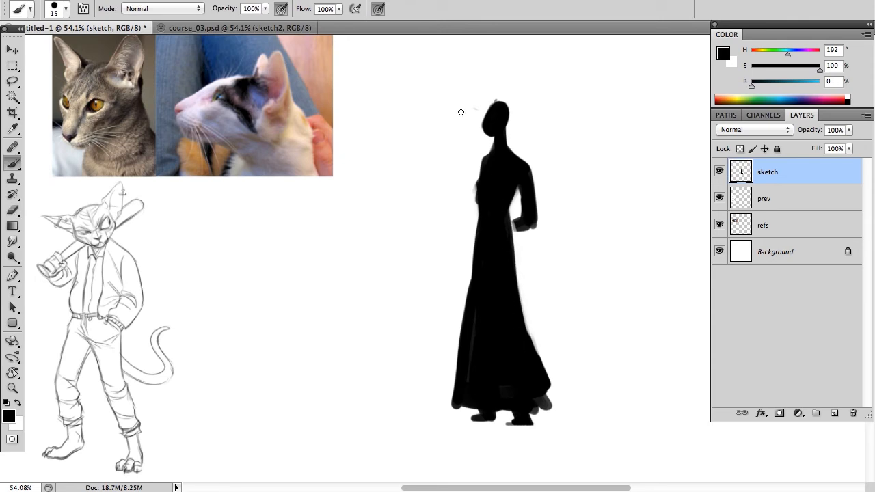
- Paint two hands reaching out in front of the torso, one above the other, with a 20 px brush
{"action": "left_click_drag", "start_coordinate": [519, 222], "coordinate": [517, 224]}
{"action": "mouse_move", "coordinate": [455, 197]}
{"action": "left_mouse_down"}
{"action": "mouse_move", "coordinate": [460, 190]}
{"action": "mouse_move", "coordinate": [476, 218]}
{"action": "mouse_move", "coordinate": [453, 225]}
{"action": "mouse_move", "coordinate": [479, 226]}
{"action": "left_mouse_up"}
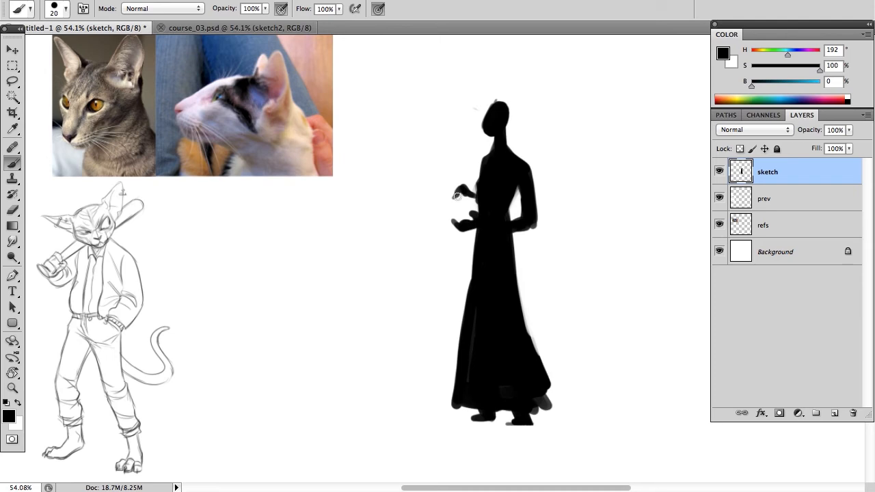
{"action": "mouse_move", "coordinate": [456, 196]}
{"action": "left_mouse_down"}
{"action": "mouse_move", "coordinate": [457, 186]}
{"action": "mouse_move", "coordinate": [454, 196]}
{"action": "mouse_move", "coordinate": [466, 196]}
{"action": "left_mouse_up"}
{"action": "key", "text": "e"}
{"action": "key", "text": "b"}
{"action": "left_click_drag", "start_coordinate": [472, 198], "coordinate": [458, 197]}
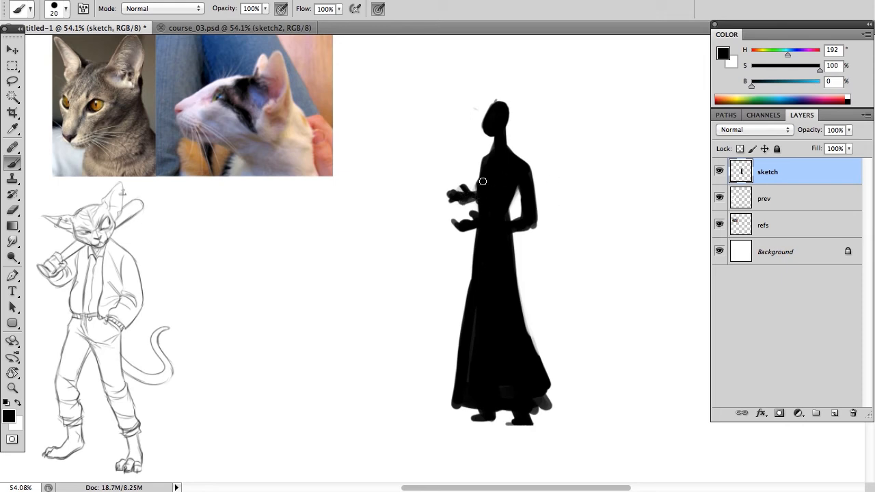
- Give the head pointed cat ears and a slimmer face, and square off the rear shoulder
{"action": "mouse_move", "coordinate": [496, 108]}
{"action": "left_mouse_down"}
{"action": "mouse_move", "coordinate": [525, 94]}
{"action": "mouse_move", "coordinate": [502, 110]}
{"action": "left_mouse_up"}
{"action": "mouse_move", "coordinate": [508, 120]}
{"action": "left_mouse_down"}
{"action": "mouse_move", "coordinate": [525, 99]}
{"action": "mouse_move", "coordinate": [513, 109]}
{"action": "mouse_move", "coordinate": [523, 97]}
{"action": "mouse_move", "coordinate": [494, 106]}
{"action": "mouse_move", "coordinate": [474, 98]}
{"action": "mouse_move", "coordinate": [496, 107]}
{"action": "left_mouse_up"}
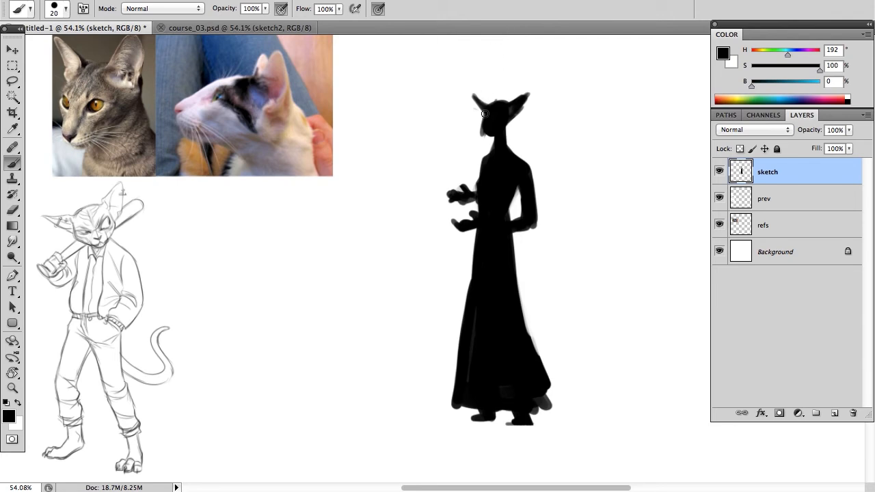
{"action": "mouse_move", "coordinate": [484, 119]}
{"action": "left_mouse_down"}
{"action": "mouse_move", "coordinate": [479, 141]}
{"action": "mouse_move", "coordinate": [476, 113]}
{"action": "mouse_move", "coordinate": [487, 138]}
{"action": "mouse_move", "coordinate": [504, 107]}
{"action": "left_mouse_up"}
{"action": "key", "text": "e"}
{"action": "key", "text": "b"}
{"action": "key", "text": "e"}
{"action": "key", "text": "b"}
{"action": "mouse_move", "coordinate": [527, 164]}
{"action": "left_mouse_down"}
{"action": "mouse_move", "coordinate": [500, 143]}
{"action": "mouse_move", "coordinate": [528, 184]}
{"action": "left_mouse_up"}
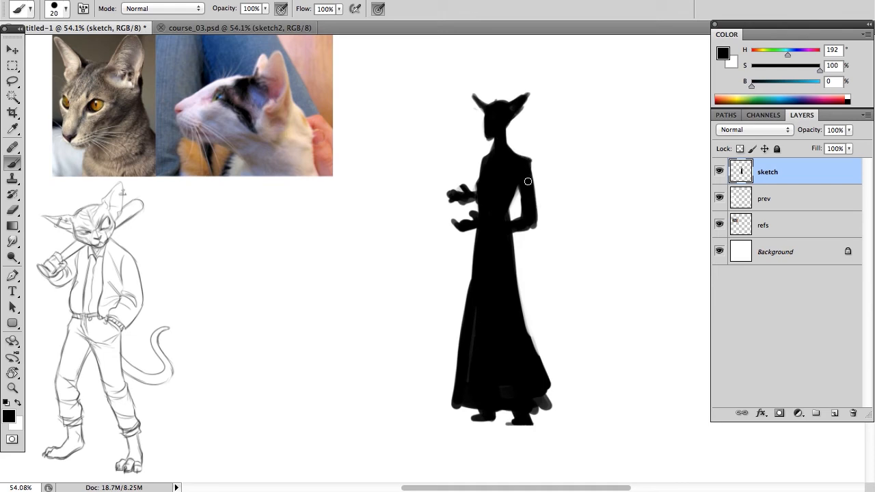
{"action": "left_click_drag", "start_coordinate": [513, 153], "coordinate": [530, 158]}
{"action": "mouse_move", "coordinate": [519, 201]}
{"action": "left_mouse_down"}
{"action": "mouse_move", "coordinate": [524, 248]}
{"action": "mouse_move", "coordinate": [561, 352]}
{"action": "left_mouse_up"}
{"action": "key", "text": "super+alt+z"}
{"action": "key", "text": "super+alt+z"}
{"action": "key", "text": "super+alt+z"}
{"action": "key", "text": "super+alt+z"}
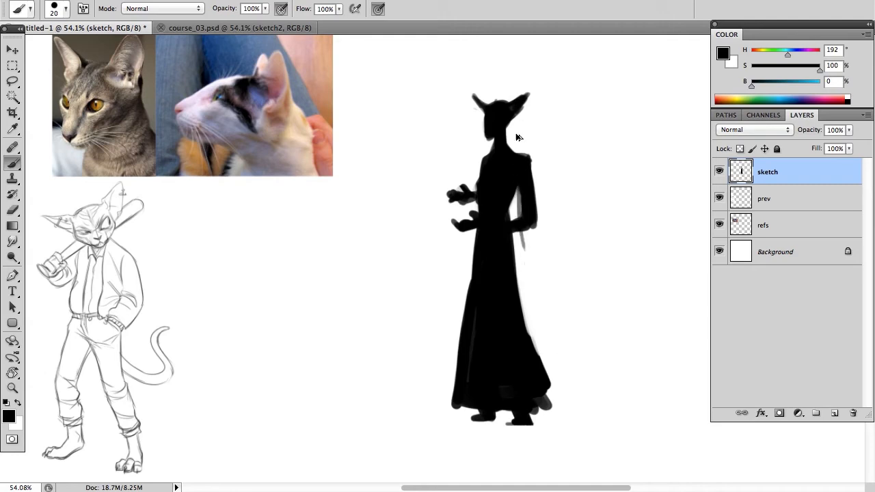
- Outline a cape that falls from the figure's back and curves in to the gown's hem
{"action": "left_click_drag", "start_coordinate": [519, 189], "coordinate": [565, 343]}
{"action": "left_click_drag", "start_coordinate": [522, 220], "coordinate": [565, 368]}
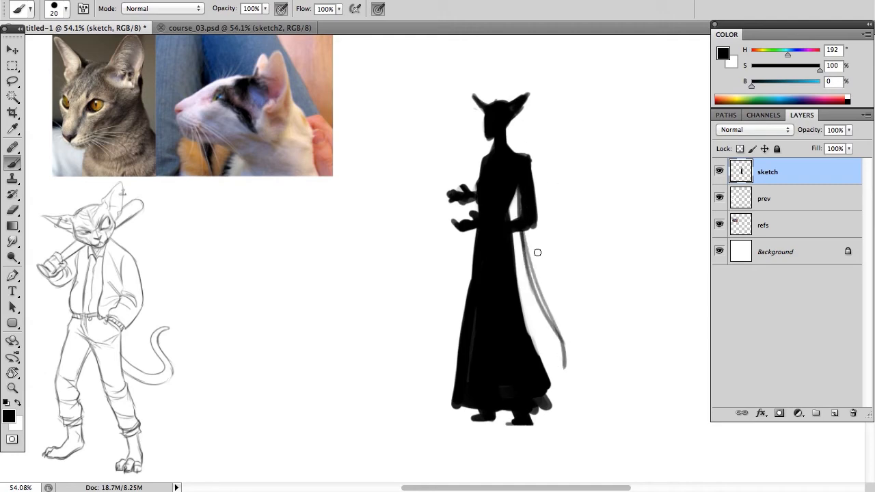
{"action": "left_click_drag", "start_coordinate": [514, 389], "coordinate": [565, 352]}
{"action": "left_click_drag", "start_coordinate": [541, 386], "coordinate": [564, 344]}
{"action": "left_click_drag", "start_coordinate": [473, 231], "coordinate": [465, 302]}
{"action": "key", "text": "super+z"}
- Strengthen the cape's outer edge and add light fabric strokes along the front of the gown
{"action": "mouse_move", "coordinate": [511, 193]}
{"action": "left_mouse_down"}
{"action": "mouse_move", "coordinate": [521, 277]}
{"action": "mouse_move", "coordinate": [540, 309]}
{"action": "mouse_move", "coordinate": [515, 265]}
{"action": "mouse_move", "coordinate": [544, 359]}
{"action": "mouse_move", "coordinate": [555, 366]}
{"action": "mouse_move", "coordinate": [564, 345]}
{"action": "mouse_move", "coordinate": [538, 333]}
{"action": "mouse_move", "coordinate": [551, 352]}
{"action": "mouse_move", "coordinate": [555, 334]}
{"action": "mouse_move", "coordinate": [549, 369]}
{"action": "mouse_move", "coordinate": [564, 362]}
{"action": "mouse_move", "coordinate": [554, 370]}
{"action": "mouse_move", "coordinate": [565, 358]}
{"action": "mouse_move", "coordinate": [550, 303]}
{"action": "left_mouse_up"}
{"action": "key", "text": "super+z"}
{"action": "mouse_move", "coordinate": [518, 231]}
{"action": "left_mouse_down"}
{"action": "mouse_move", "coordinate": [537, 329]}
{"action": "mouse_move", "coordinate": [539, 294]}
{"action": "mouse_move", "coordinate": [565, 352]}
{"action": "left_mouse_up"}
{"action": "key", "text": "super+z"}
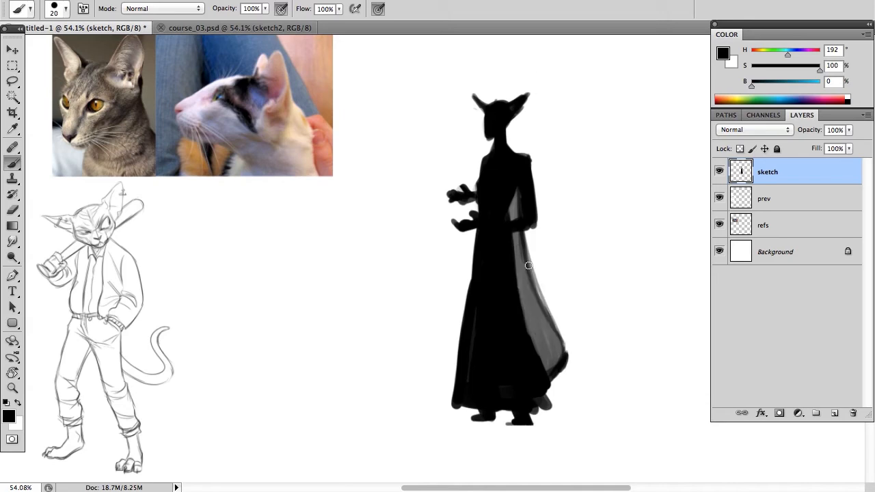
{"action": "mouse_move", "coordinate": [529, 261]}
{"action": "left_mouse_down"}
{"action": "mouse_move", "coordinate": [560, 364]}
{"action": "mouse_move", "coordinate": [563, 342]}
{"action": "left_mouse_up"}
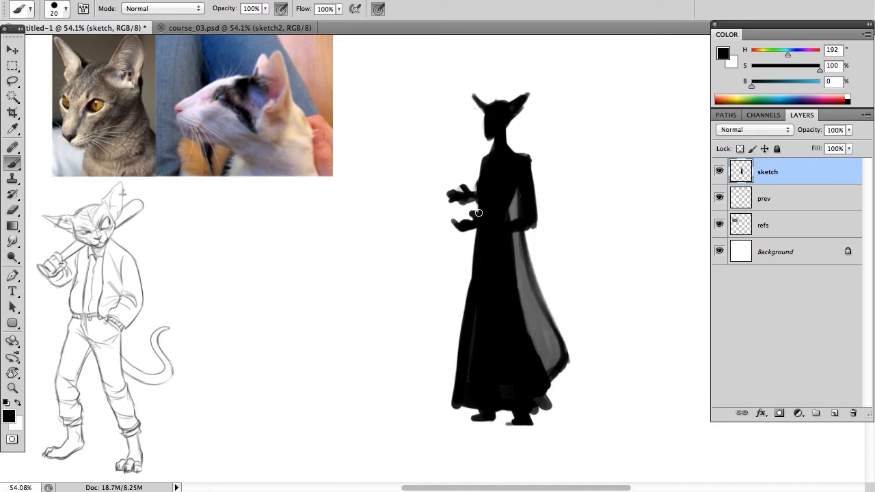
{"action": "left_click_drag", "start_coordinate": [472, 230], "coordinate": [467, 285]}
{"action": "left_click_drag", "start_coordinate": [471, 228], "coordinate": [469, 307]}
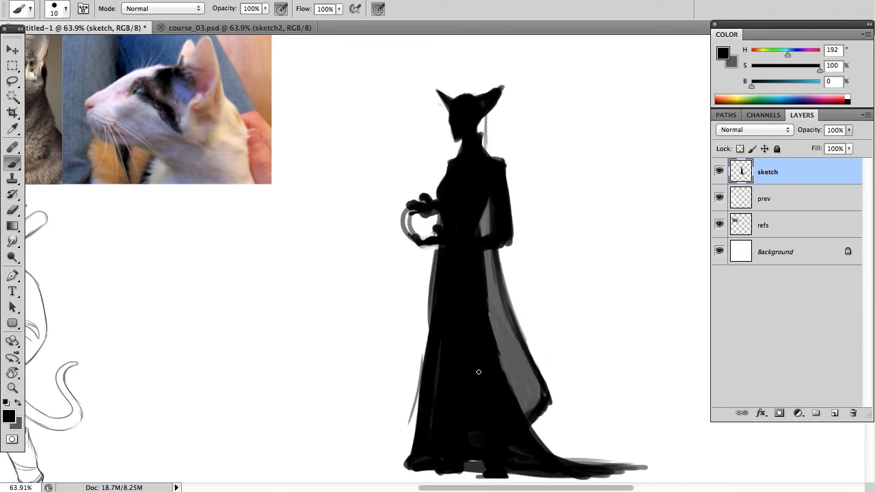
- Lower the sketch layer's opacity to 10% and add a new layer above it named sketch2
{"action": "left_click_drag", "start_coordinate": [849, 130], "coordinate": [791, 145]}
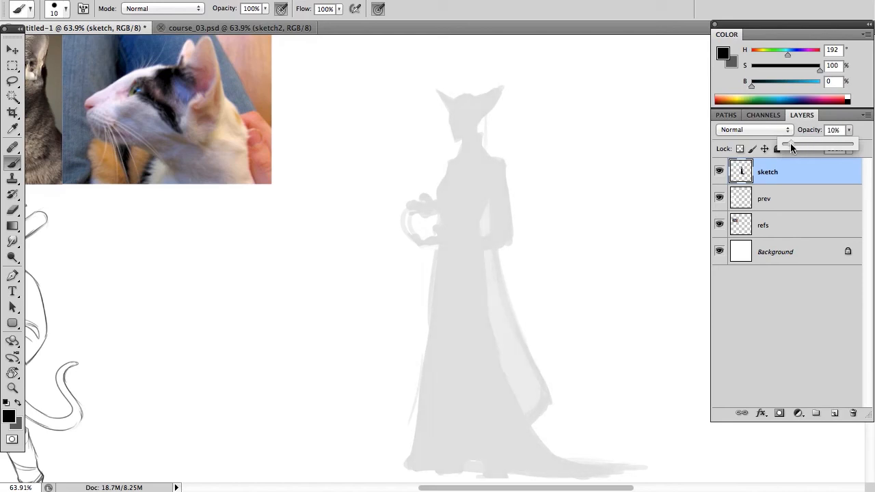
{"action": "left_click", "coordinate": [834, 413]}
{"action": "double_click", "coordinate": [770, 171]}
{"action": "type", "text": "sketc"}
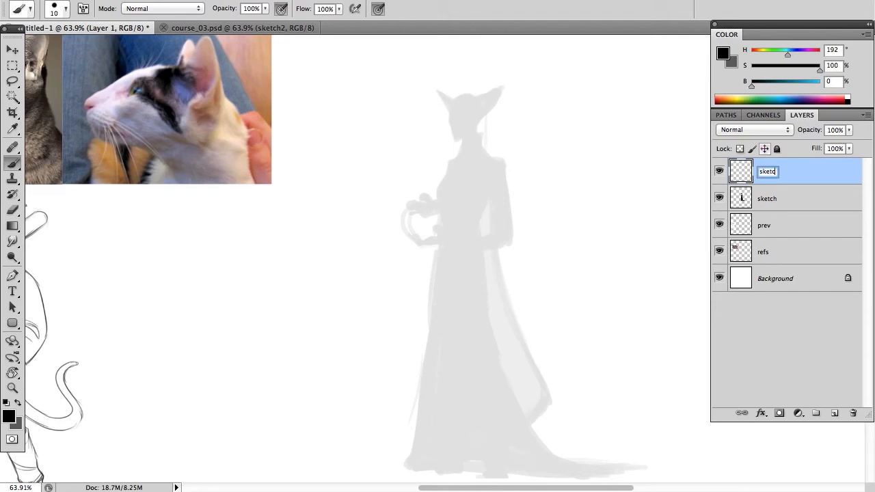
{"action": "type", "text": "h2"}
{"action": "key", "text": "Return"}
{"action": "key", "text": "z"}
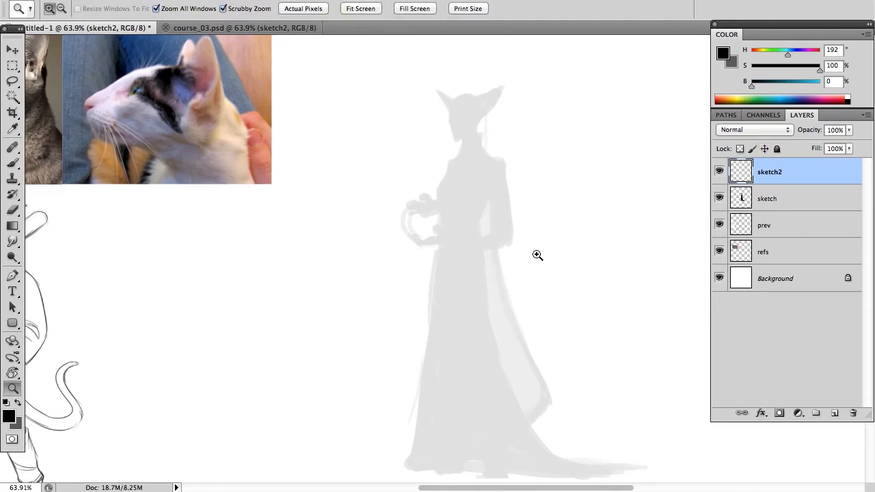
{"action": "left_click_drag", "start_coordinate": [498, 201], "coordinate": [511, 202]}
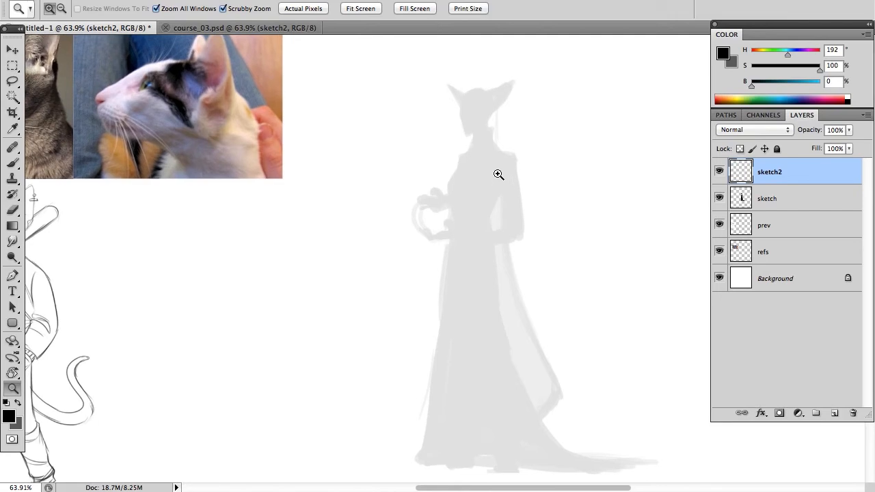
{"action": "right_click", "coordinate": [479, 131]}
{"action": "left_click", "coordinate": [490, 154]}
{"action": "left_click_drag", "start_coordinate": [500, 123], "coordinate": [497, 191]}
{"action": "left_click_drag", "start_coordinate": [514, 235], "coordinate": [488, 233]}
{"action": "left_click_drag", "start_coordinate": [539, 302], "coordinate": [485, 152]}
{"action": "left_click_drag", "start_coordinate": [502, 191], "coordinate": [480, 191]}
{"action": "left_click_drag", "start_coordinate": [511, 169], "coordinate": [508, 178]}
- Scale the silhouette on the sketch layer proportionally to 152.54% and reposition it lower on the canvas
{"action": "left_click", "coordinate": [787, 199]}
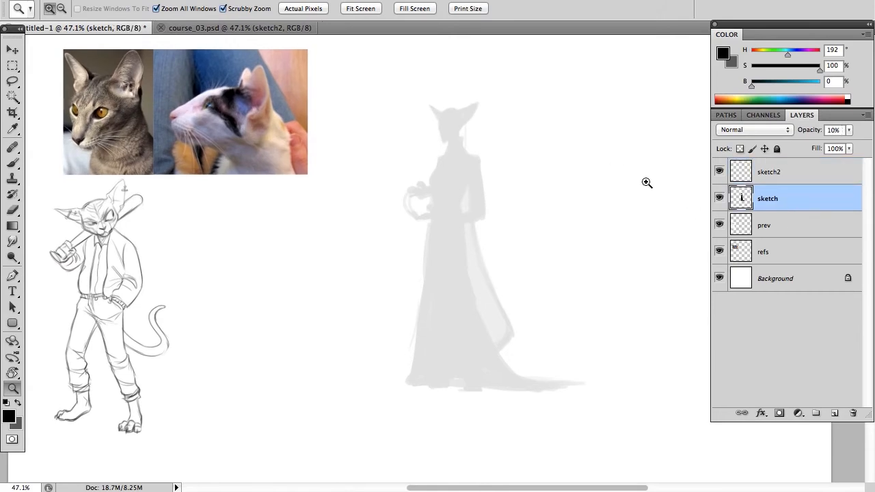
{"action": "key", "text": "ctrl+t"}
{"action": "left_click_drag", "start_coordinate": [604, 412], "coordinate": [672, 476]}
{"action": "left_click_drag", "start_coordinate": [562, 377], "coordinate": [498, 314]}
{"action": "left_click_drag", "start_coordinate": [587, 422], "coordinate": [628, 470]}
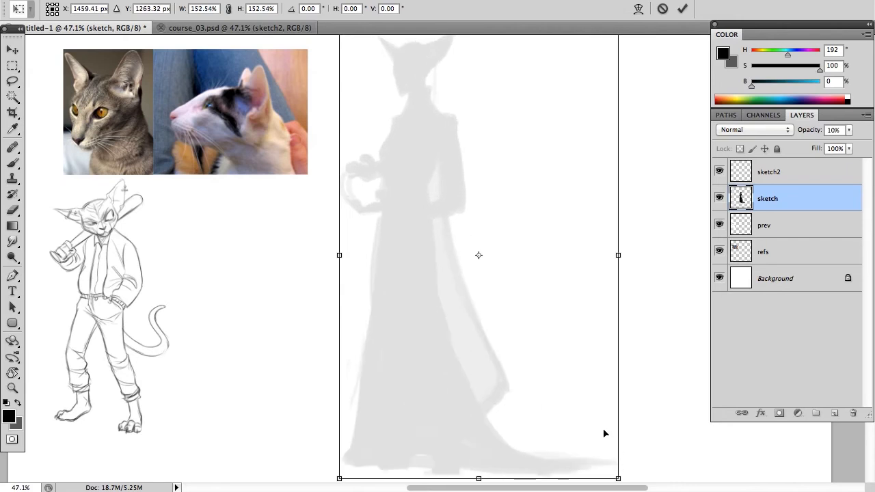
{"action": "key", "text": "Return"}
{"action": "key", "text": "v"}
{"action": "left_click_drag", "start_coordinate": [453, 198], "coordinate": [468, 238]}
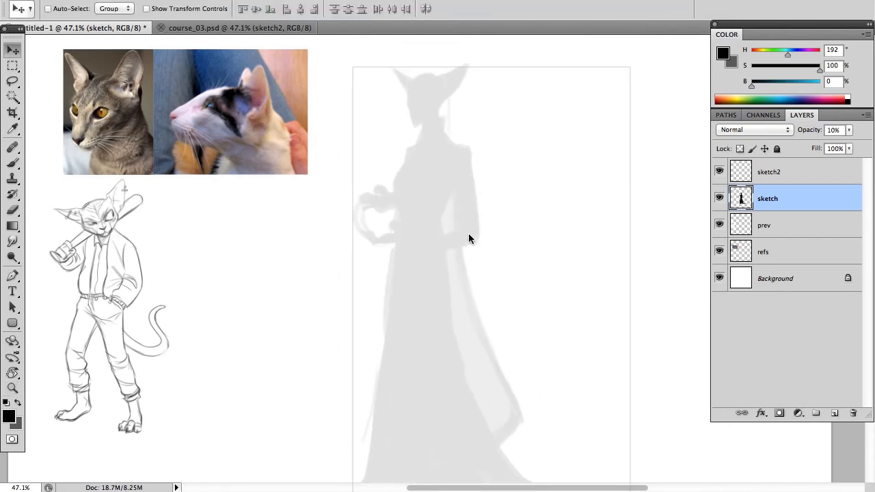
- Activate the sketch2 layer and set the brush size to 3 px for line work around the head
{"action": "key", "text": "z"}
{"action": "right_click", "coordinate": [446, 182]}
{"action": "left_click", "coordinate": [465, 204]}
{"action": "scroll", "coordinate": [453, 168], "scroll_direction": "up", "scroll_amount": 10}
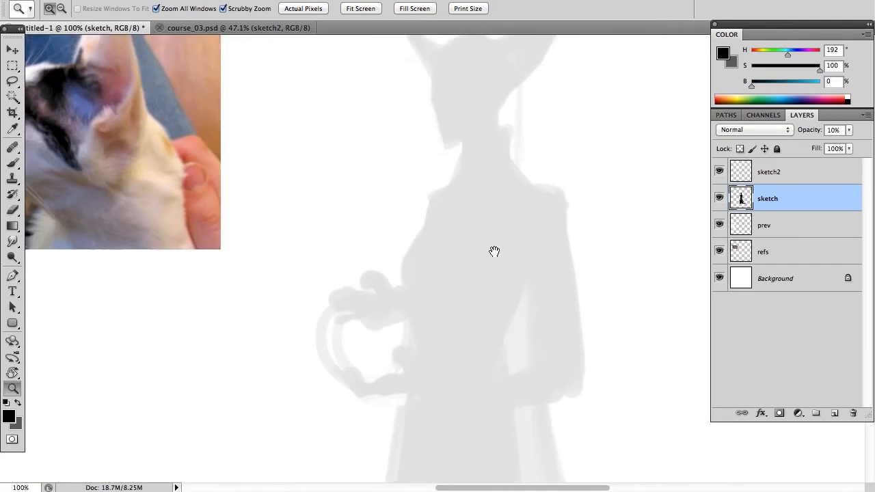
{"action": "left_click", "coordinate": [793, 175]}
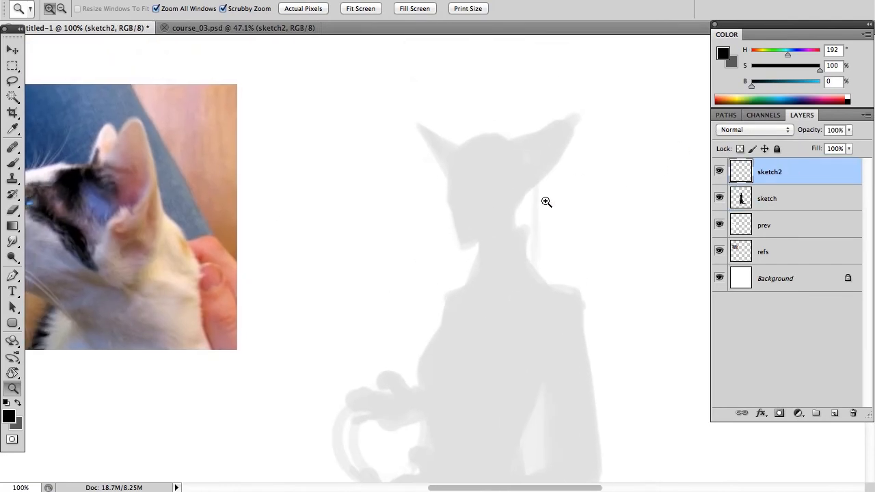
{"action": "key", "text": "b"}
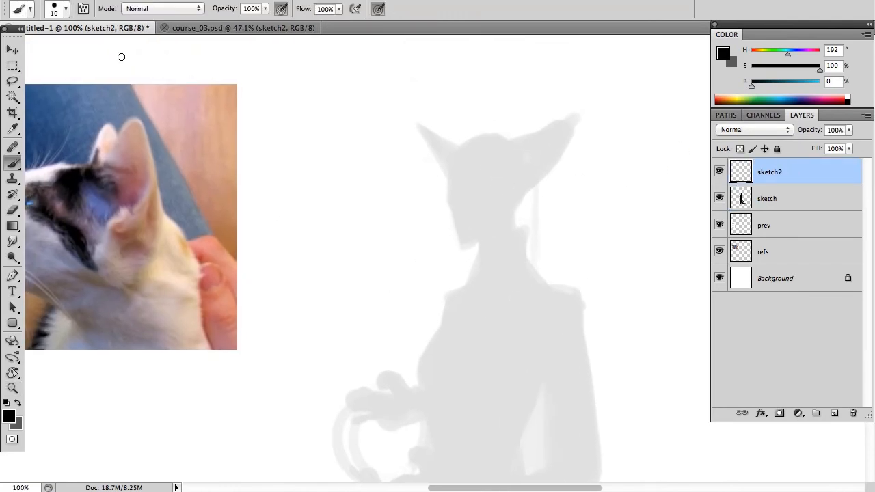
{"action": "left_click", "coordinate": [66, 9]}
{"action": "double_click", "coordinate": [148, 31]}
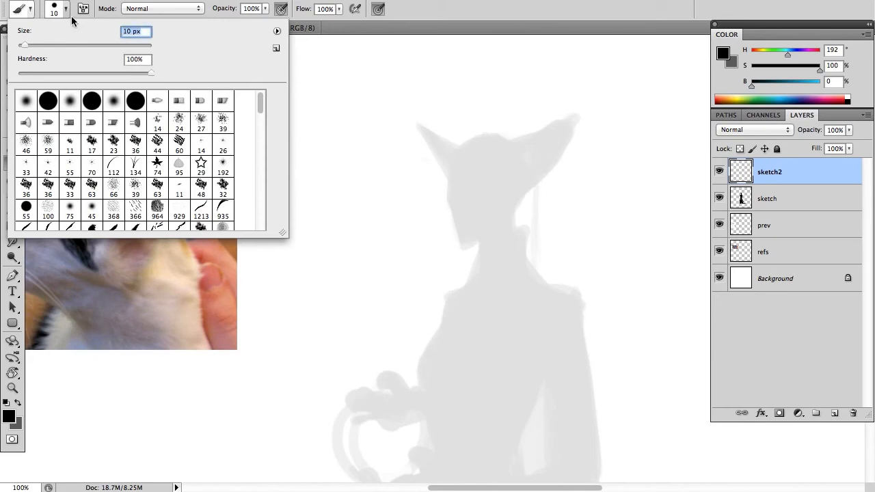
{"action": "type", "text": "3"}
{"action": "left_click", "coordinate": [66, 10]}
{"action": "mouse_move", "coordinate": [499, 166]}
{"action": "left_mouse_down"}
{"action": "mouse_move", "coordinate": [522, 179]}
{"action": "mouse_move", "coordinate": [517, 214]}
{"action": "left_mouse_up"}
{"action": "key", "text": "super+z"}
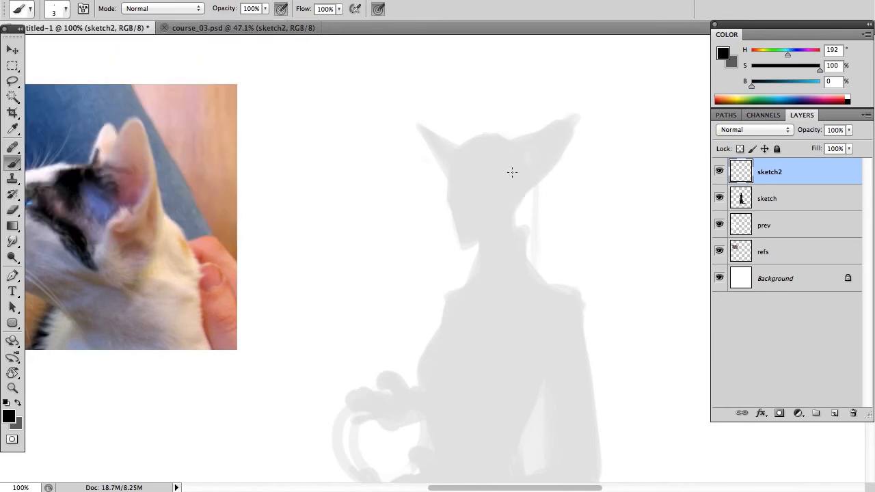
{"action": "left_click_drag", "start_coordinate": [449, 197], "coordinate": [490, 176]}
- Shrink the cat reference photos on the refs layer and move them next to the silhouette's head
{"action": "key", "text": "z"}
{"action": "left_click_drag", "start_coordinate": [488, 168], "coordinate": [469, 172]}
{"action": "left_click", "coordinate": [769, 252]}
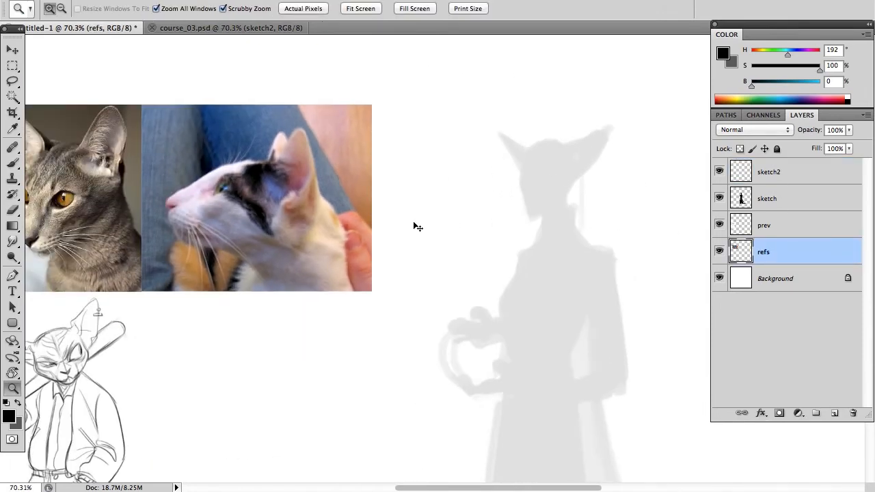
{"action": "key", "text": "super+t"}
{"action": "left_click_drag", "start_coordinate": [372, 291], "coordinate": [237, 223]}
{"action": "left_click_drag", "start_coordinate": [197, 185], "coordinate": [419, 176]}
{"action": "key", "text": "Return"}
- Sketch the cat's nose on the silhouette's muzzle at actual-pixel view and clean up its edge with the eraser
{"action": "right_click", "coordinate": [616, 173]}
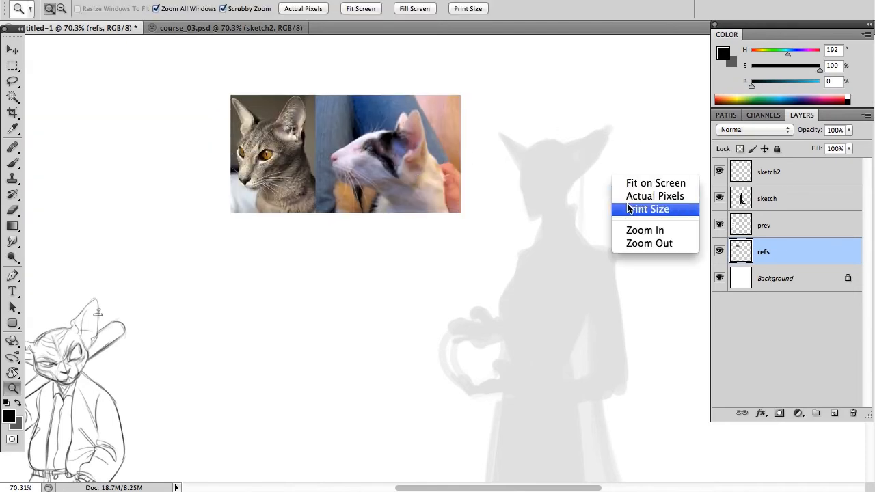
{"action": "left_click", "coordinate": [629, 197]}
{"action": "left_click_drag", "start_coordinate": [599, 168], "coordinate": [473, 221]}
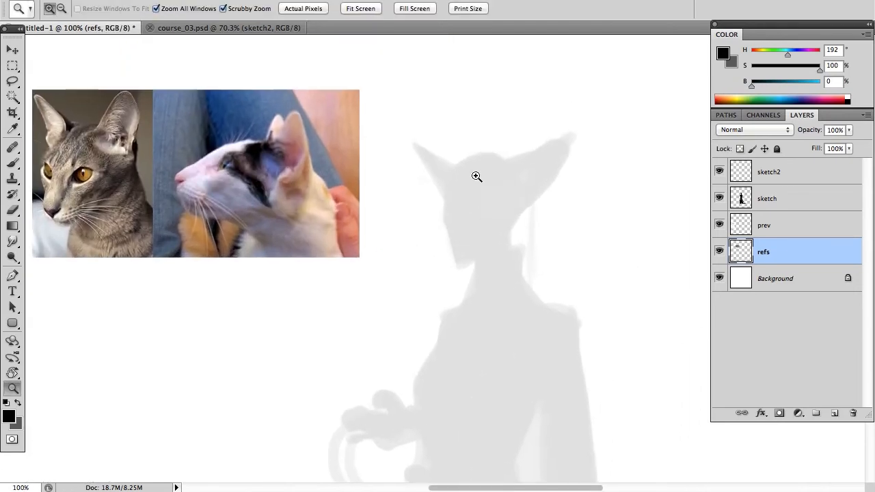
{"action": "key", "text": "b"}
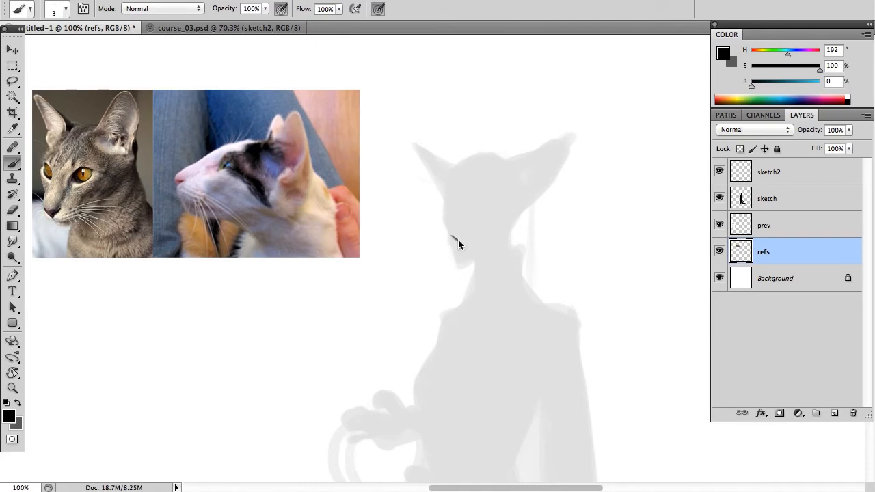
{"action": "left_click_drag", "start_coordinate": [461, 239], "coordinate": [471, 234]}
{"action": "key", "text": "e"}
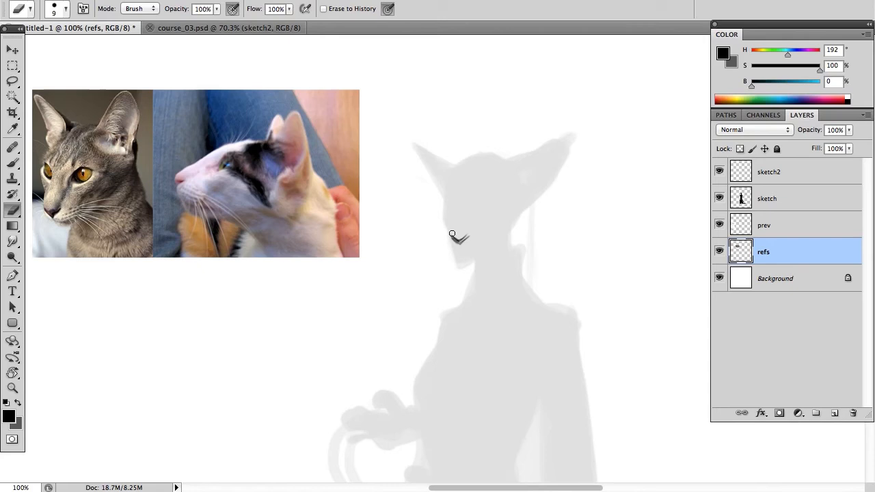
{"action": "left_click_drag", "start_coordinate": [450, 235], "coordinate": [460, 240]}
- Sketch the muzzle and mouth lines below the nose, undoing the strokes that do not fit
{"action": "key", "text": "b"}
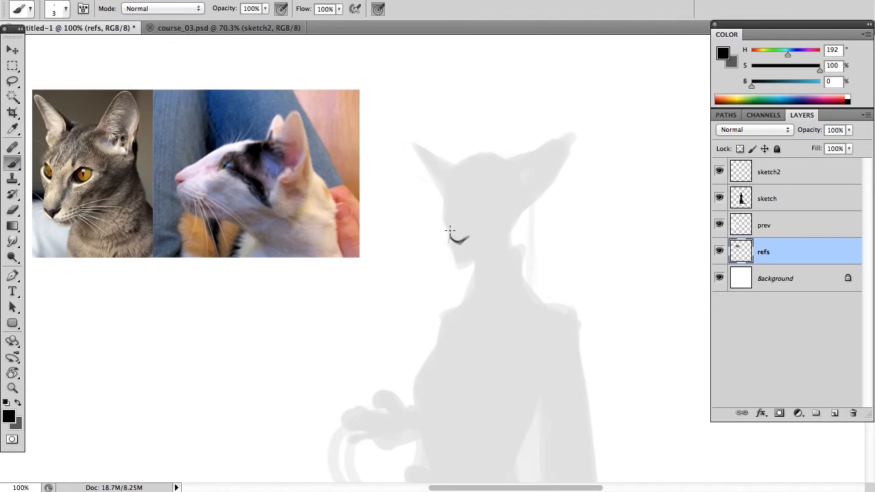
{"action": "left_click_drag", "start_coordinate": [450, 231], "coordinate": [446, 249]}
{"action": "key", "text": "super+alt+z"}
{"action": "key", "text": "super+alt+z"}
{"action": "mouse_move", "coordinate": [446, 240]}
{"action": "left_mouse_down"}
{"action": "mouse_move", "coordinate": [459, 251]}
{"action": "mouse_move", "coordinate": [482, 250]}
{"action": "left_mouse_up"}
{"action": "mouse_move", "coordinate": [451, 236]}
{"action": "left_mouse_down"}
{"action": "mouse_move", "coordinate": [460, 243]}
{"action": "mouse_move", "coordinate": [451, 220]}
{"action": "mouse_move", "coordinate": [450, 237]}
{"action": "left_mouse_up"}
{"action": "key", "text": "super+z"}
- Sketch the bridge of the nose and the slanted near eye
{"action": "left_click_drag", "start_coordinate": [451, 228], "coordinate": [449, 197]}
{"action": "mouse_move", "coordinate": [478, 209]}
{"action": "left_mouse_down"}
{"action": "mouse_move", "coordinate": [509, 194]}
{"action": "mouse_move", "coordinate": [484, 210]}
{"action": "mouse_move", "coordinate": [508, 198]}
{"action": "mouse_move", "coordinate": [503, 205]}
{"action": "mouse_move", "coordinate": [508, 192]}
{"action": "left_mouse_up"}
{"action": "key", "text": "super+z"}
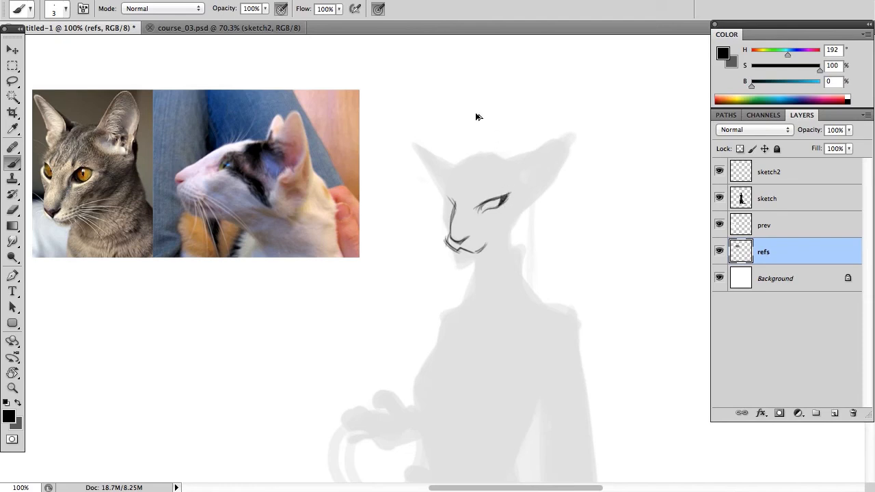
- Add the brow lines and far eye, and outline the head, jaw and pointed ears along the silhouette
{"action": "mouse_move", "coordinate": [483, 203]}
{"action": "left_mouse_down"}
{"action": "mouse_move", "coordinate": [516, 195]}
{"action": "mouse_move", "coordinate": [480, 194]}
{"action": "left_mouse_up"}
{"action": "key", "text": "e"}
{"action": "key", "text": "b"}
{"action": "left_click_drag", "start_coordinate": [477, 200], "coordinate": [476, 192]}
{"action": "left_click_drag", "start_coordinate": [453, 207], "coordinate": [442, 196]}
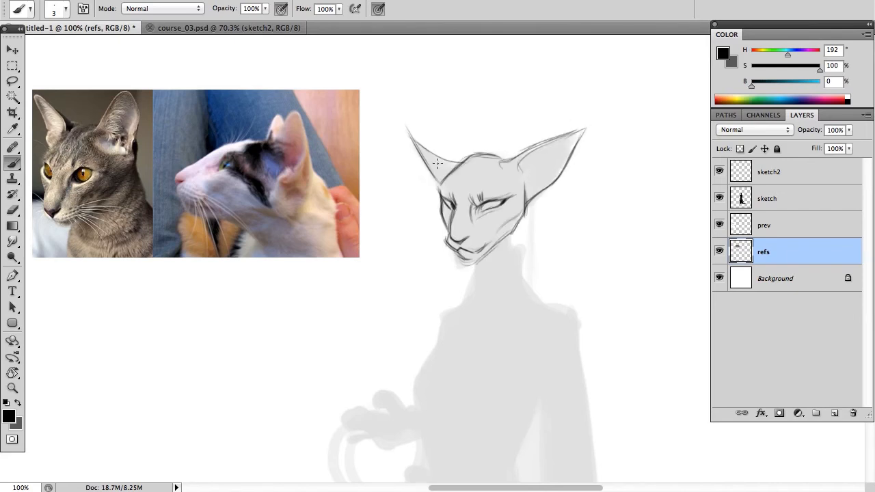
- Draw the inner edge of the far ear and refine the lines of both eyes
{"action": "left_click_drag", "start_coordinate": [448, 176], "coordinate": [418, 146]}
{"action": "key", "text": "super+z"}
{"action": "left_click_drag", "start_coordinate": [454, 175], "coordinate": [423, 144]}
{"action": "mouse_move", "coordinate": [446, 206]}
{"action": "left_mouse_down"}
{"action": "mouse_move", "coordinate": [455, 210]}
{"action": "mouse_move", "coordinate": [432, 194]}
{"action": "mouse_move", "coordinate": [453, 207]}
{"action": "left_mouse_up"}
{"action": "left_click_drag", "start_coordinate": [476, 205], "coordinate": [514, 197]}
- Sketch the front and back contours of the long neck beneath the head
{"action": "key", "text": "z"}
{"action": "mouse_move", "coordinate": [532, 223]}
{"action": "left_mouse_down"}
{"action": "mouse_move", "coordinate": [521, 220]}
{"action": "mouse_move", "coordinate": [535, 195]}
{"action": "mouse_move", "coordinate": [525, 193]}
{"action": "left_mouse_up"}
{"action": "key", "text": "b"}
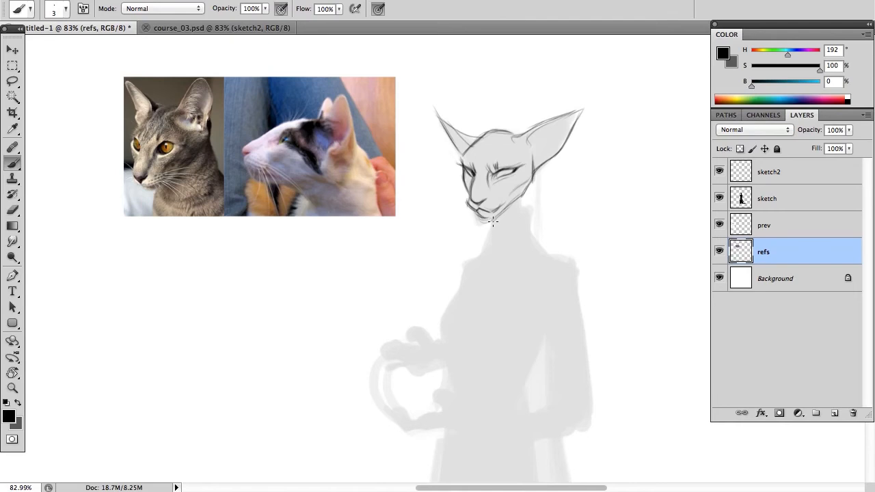
{"action": "left_click_drag", "start_coordinate": [493, 219], "coordinate": [496, 236]}
{"action": "left_click_drag", "start_coordinate": [522, 186], "coordinate": [528, 232]}
{"action": "left_click_drag", "start_coordinate": [495, 228], "coordinate": [487, 259]}
{"action": "left_click_drag", "start_coordinate": [496, 228], "coordinate": [491, 249]}
- Extend the back of the neck to the shoulder and add a diamond pendant and a pointed forehead ornament
{"action": "mouse_move", "coordinate": [485, 265]}
{"action": "left_mouse_down"}
{"action": "mouse_move", "coordinate": [529, 199]}
{"action": "mouse_move", "coordinate": [534, 229]}
{"action": "mouse_move", "coordinate": [472, 267]}
{"action": "left_mouse_up"}
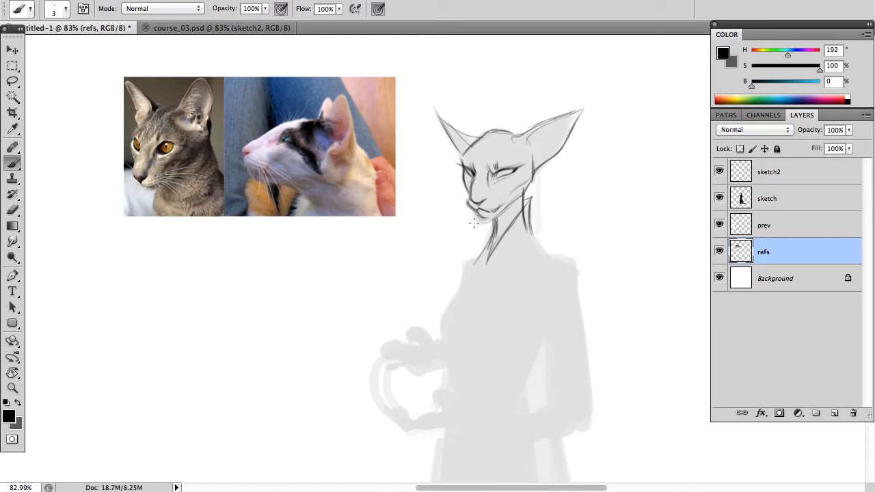
{"action": "key", "text": "ctrl+z"}
{"action": "left_click_drag", "start_coordinate": [527, 220], "coordinate": [551, 254]}
{"action": "left_click_drag", "start_coordinate": [487, 260], "coordinate": [475, 272]}
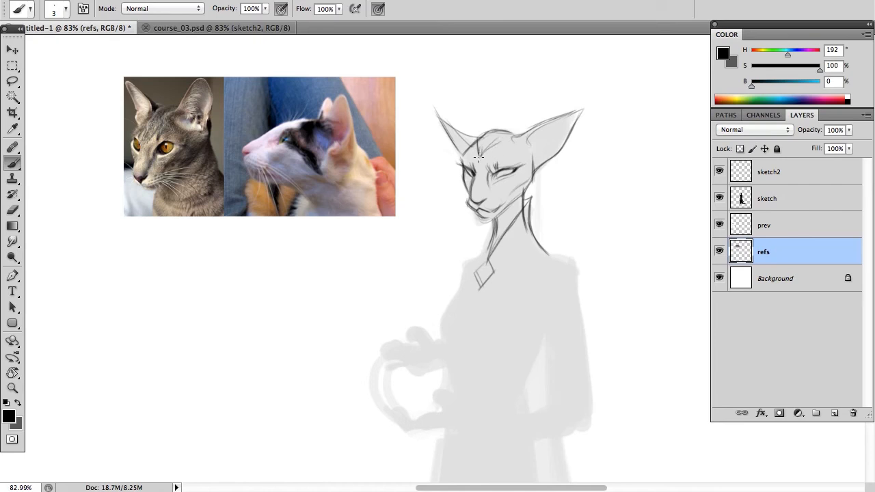
{"action": "left_click_drag", "start_coordinate": [489, 147], "coordinate": [515, 136]}
- Sketch the gown's neckline running from the shoulder down across the chest
{"action": "mouse_move", "coordinate": [527, 188]}
{"action": "left_mouse_down"}
{"action": "mouse_move", "coordinate": [529, 249]}
{"action": "mouse_move", "coordinate": [508, 291]}
{"action": "left_mouse_up"}
{"action": "left_click_drag", "start_coordinate": [529, 239], "coordinate": [500, 306]}
{"action": "mouse_move", "coordinate": [544, 257]}
{"action": "left_mouse_down"}
{"action": "mouse_move", "coordinate": [508, 288]}
{"action": "mouse_move", "coordinate": [557, 256]}
{"action": "left_mouse_up"}
- Draw the long strands hanging from the head in front of and behind the neck
{"action": "left_click_drag", "start_coordinate": [535, 171], "coordinate": [556, 254]}
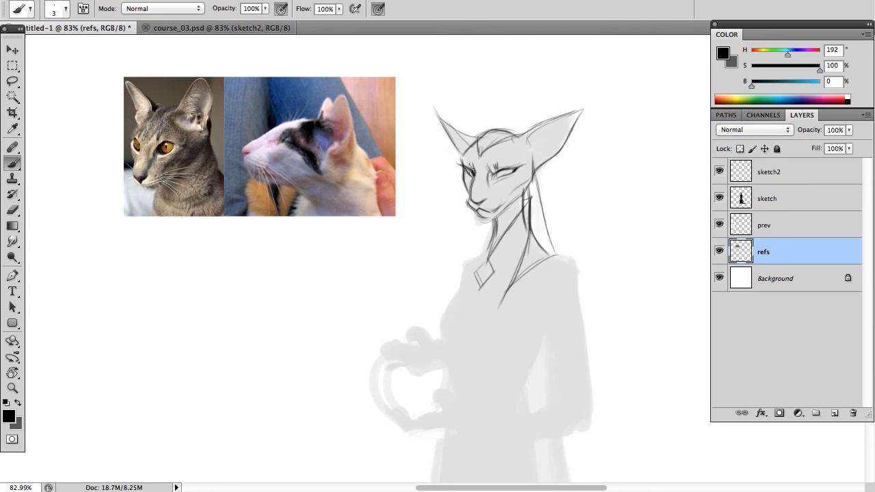
{"action": "left_click_drag", "start_coordinate": [477, 216], "coordinate": [467, 293]}
{"action": "left_click_drag", "start_coordinate": [490, 244], "coordinate": [469, 281]}
{"action": "left_click_drag", "start_coordinate": [537, 174], "coordinate": [542, 220]}
{"action": "left_click_drag", "start_coordinate": [539, 190], "coordinate": [558, 259]}
- Sketch the long trailing edges of the cape from the elbow down to its rounded lower end
{"action": "key", "text": "z"}
{"action": "left_click_drag", "start_coordinate": [589, 227], "coordinate": [569, 202]}
{"action": "mouse_move", "coordinate": [569, 203]}
{"action": "left_mouse_down"}
{"action": "mouse_move", "coordinate": [567, 159]}
{"action": "mouse_move", "coordinate": [533, 104]}
{"action": "left_mouse_up"}
{"action": "key", "text": "b"}
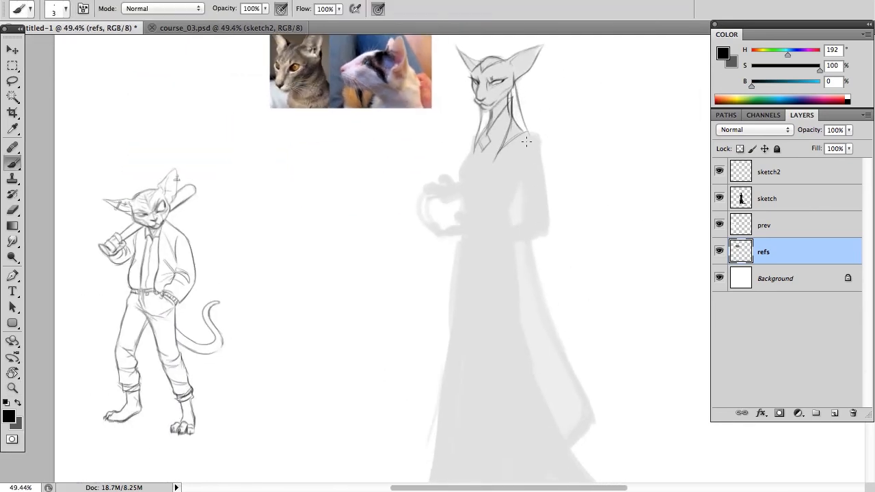
{"action": "key", "text": "e"}
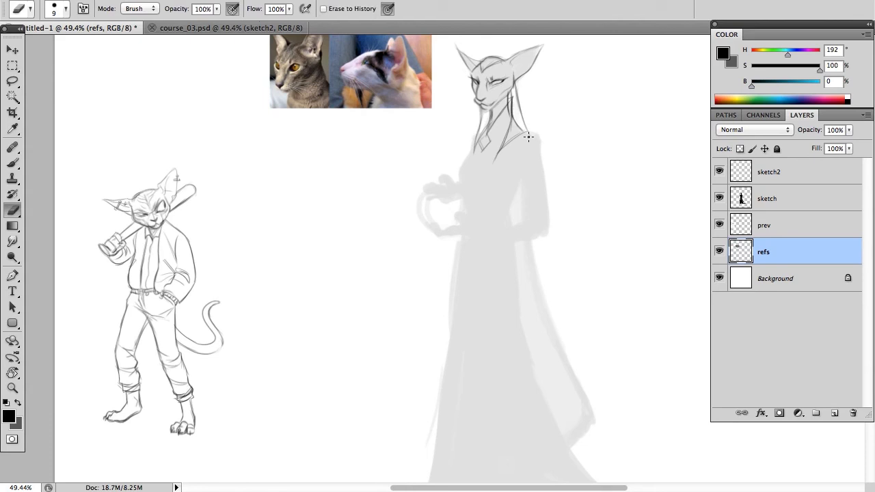
{"action": "key", "text": "b"}
{"action": "mouse_move", "coordinate": [533, 236]}
{"action": "left_mouse_down"}
{"action": "mouse_move", "coordinate": [566, 377]}
{"action": "mouse_move", "coordinate": [597, 431]}
{"action": "mouse_move", "coordinate": [590, 468]}
{"action": "mouse_move", "coordinate": [569, 387]}
{"action": "left_mouse_up"}
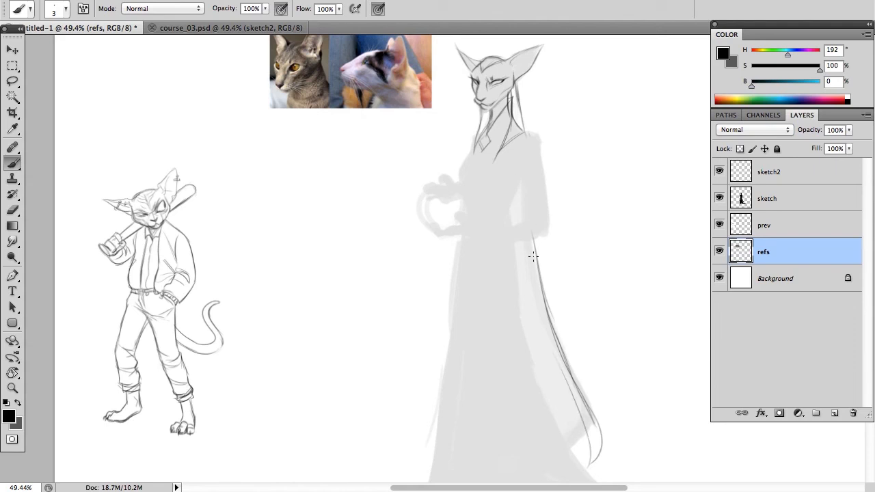
{"action": "mouse_move", "coordinate": [528, 241]}
{"action": "left_mouse_down"}
{"action": "mouse_move", "coordinate": [544, 324]}
{"action": "mouse_move", "coordinate": [530, 231]}
{"action": "mouse_move", "coordinate": [562, 366]}
{"action": "left_mouse_up"}
{"action": "key", "text": "alt+super+z"}
{"action": "left_click_drag", "start_coordinate": [554, 417], "coordinate": [587, 445]}
- Draw the curved draped collar across the chest and connect its front edge up to the neck strand
{"action": "key", "text": "z"}
{"action": "left_click_drag", "start_coordinate": [494, 90], "coordinate": [508, 163]}
{"action": "left_click_drag", "start_coordinate": [508, 163], "coordinate": [486, 175]}
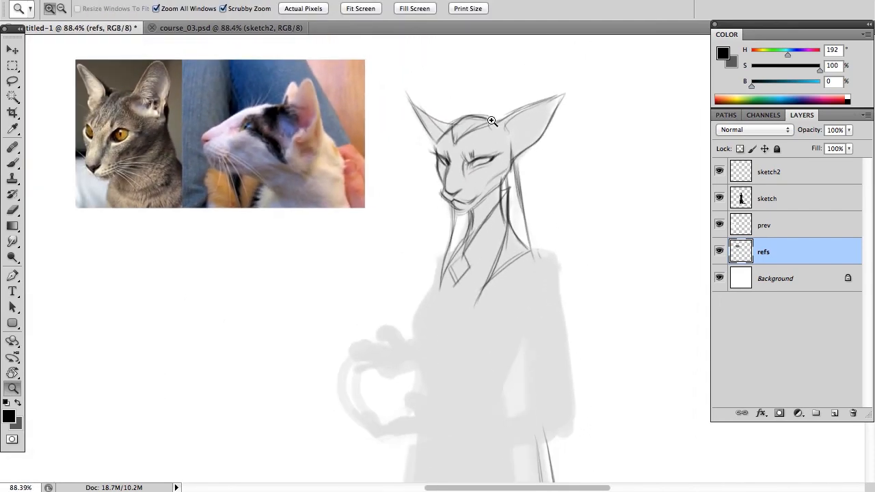
{"action": "key", "text": "b"}
{"action": "left_click_drag", "start_coordinate": [422, 319], "coordinate": [480, 299]}
{"action": "left_click_drag", "start_coordinate": [418, 314], "coordinate": [480, 299]}
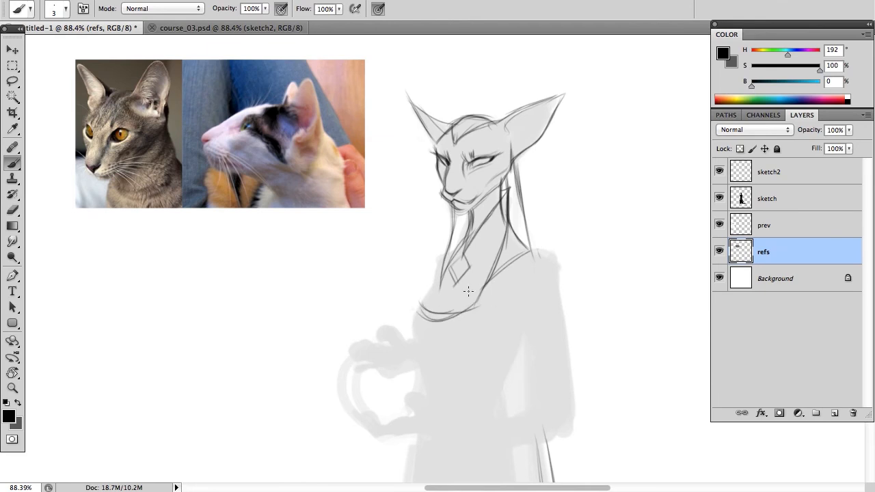
{"action": "mouse_move", "coordinate": [421, 314]}
{"action": "left_mouse_down"}
{"action": "mouse_move", "coordinate": [450, 261]}
{"action": "mouse_move", "coordinate": [436, 286]}
{"action": "left_mouse_up"}
- Sketch the shoulder and sleeve, and complete the figure with hands holding an orb, gown folds, train and tufted tail
{"action": "key", "text": "z"}
{"action": "left_click_drag", "start_coordinate": [549, 252], "coordinate": [534, 255]}
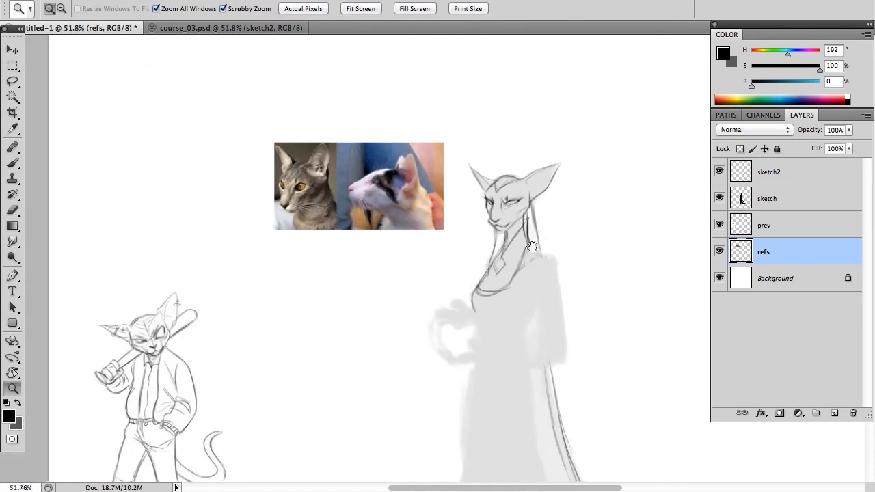
{"action": "key", "text": "b"}
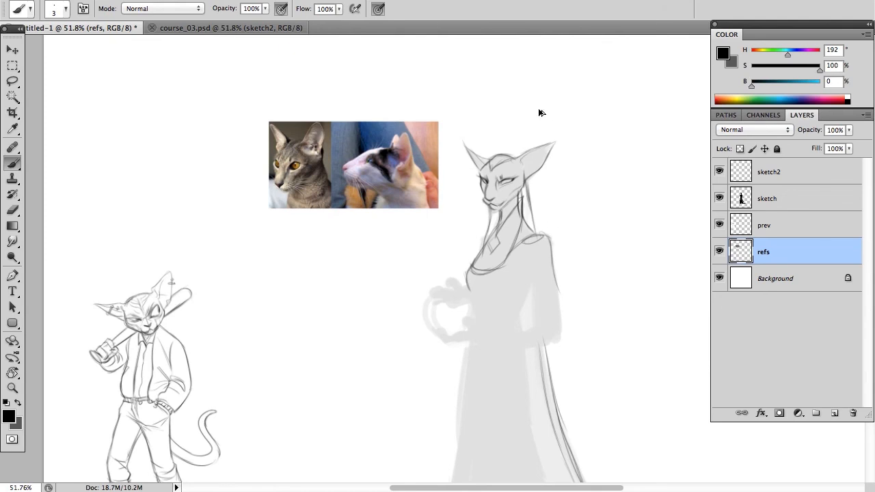
{"action": "mouse_move", "coordinate": [553, 254]}
{"action": "left_mouse_down"}
{"action": "mouse_move", "coordinate": [559, 319]}
{"action": "mouse_move", "coordinate": [549, 240]}
{"action": "mouse_move", "coordinate": [553, 345]}
{"action": "left_mouse_up"}
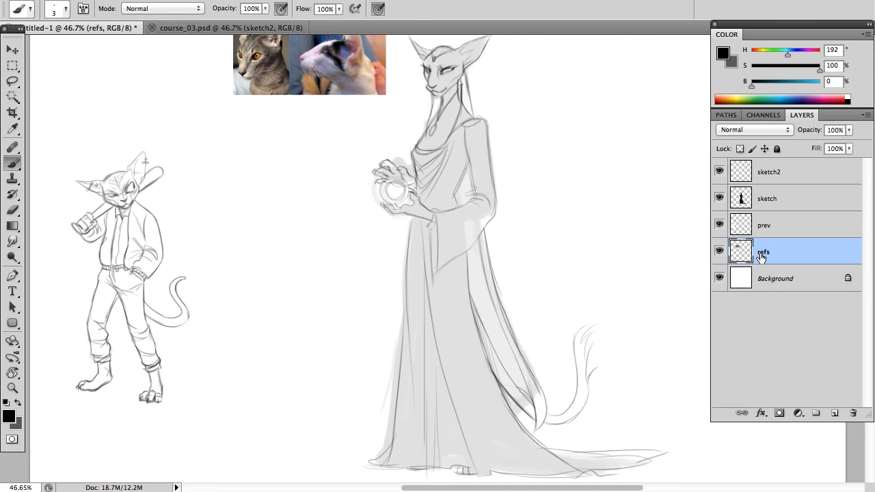
- Lasso the caped cat's line drawing on the refs layer, copy it and delete it from that layer
{"action": "left_click", "coordinate": [719, 252]}
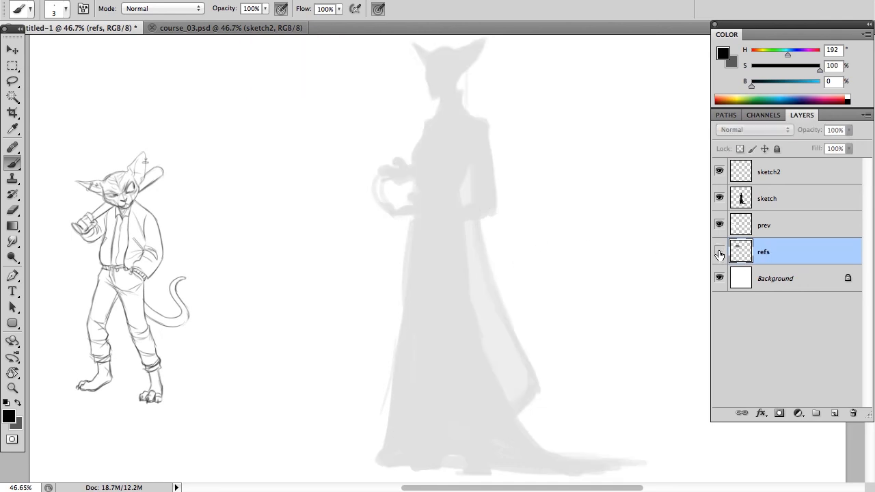
{"action": "left_click", "coordinate": [719, 253]}
{"action": "left_click", "coordinate": [718, 255]}
{"action": "left_click", "coordinate": [718, 253]}
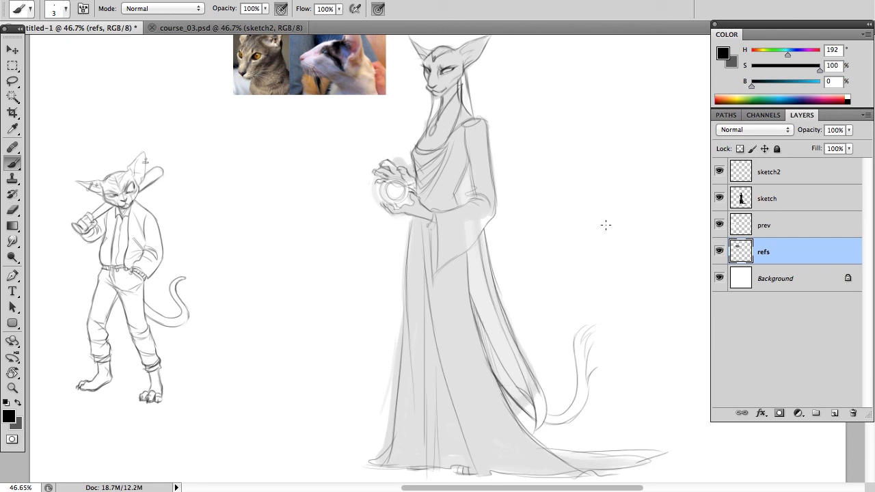
{"action": "key", "text": "l"}
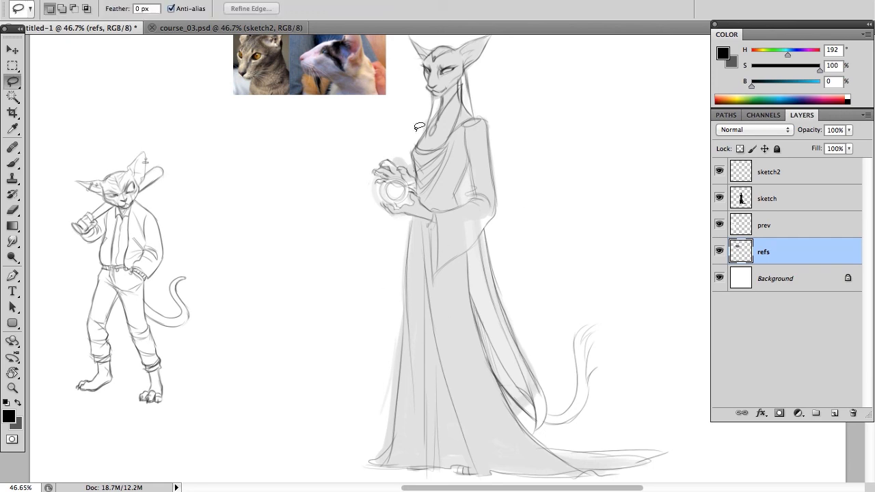
{"action": "mouse_move", "coordinate": [401, 48]}
{"action": "left_mouse_down"}
{"action": "mouse_move", "coordinate": [358, 171]}
{"action": "mouse_move", "coordinate": [331, 312]}
{"action": "mouse_move", "coordinate": [326, 443]}
{"action": "mouse_move", "coordinate": [397, 481]}
{"action": "mouse_move", "coordinate": [687, 471]}
{"action": "mouse_move", "coordinate": [690, 426]}
{"action": "mouse_move", "coordinate": [652, 402]}
{"action": "mouse_move", "coordinate": [638, 296]}
{"action": "mouse_move", "coordinate": [558, 159]}
{"action": "mouse_move", "coordinate": [530, 35]}
{"action": "mouse_move", "coordinate": [488, 13]}
{"action": "mouse_move", "coordinate": [433, 5]}
{"action": "mouse_move", "coordinate": [408, 11]}
{"action": "mouse_move", "coordinate": [401, 42]}
{"action": "left_mouse_up"}
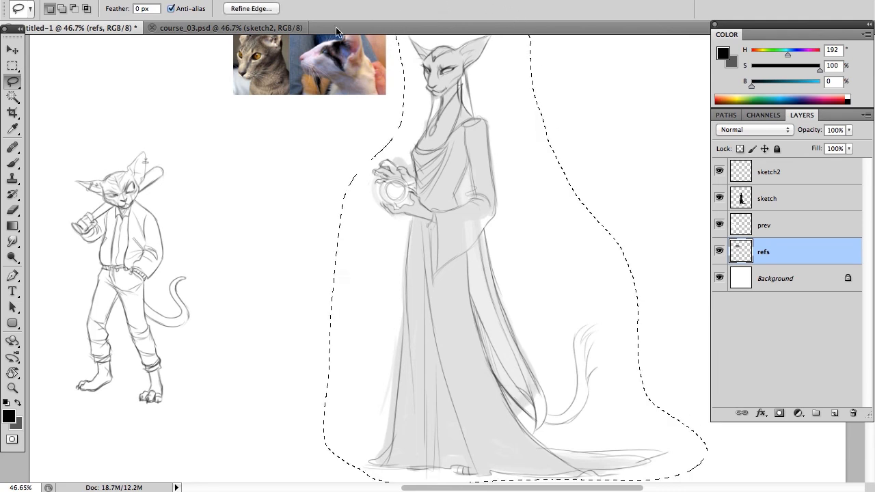
{"action": "left_click", "coordinate": [135, 0]}
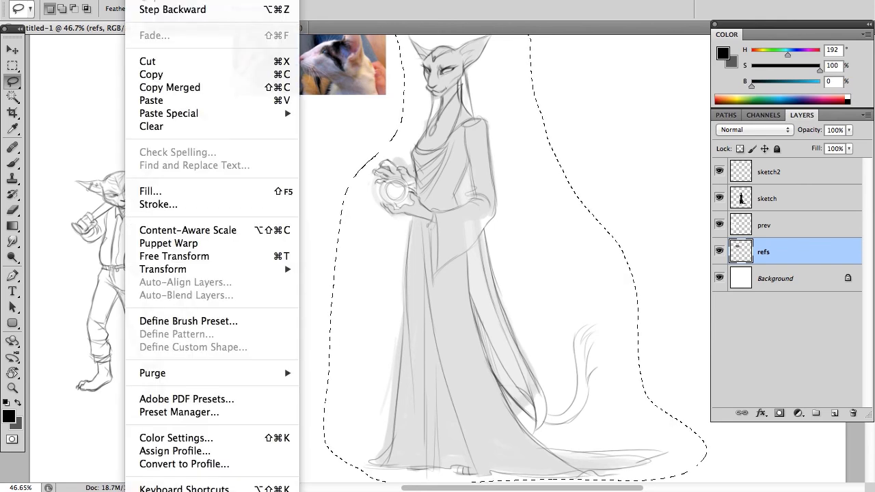
{"action": "left_click", "coordinate": [164, 74]}
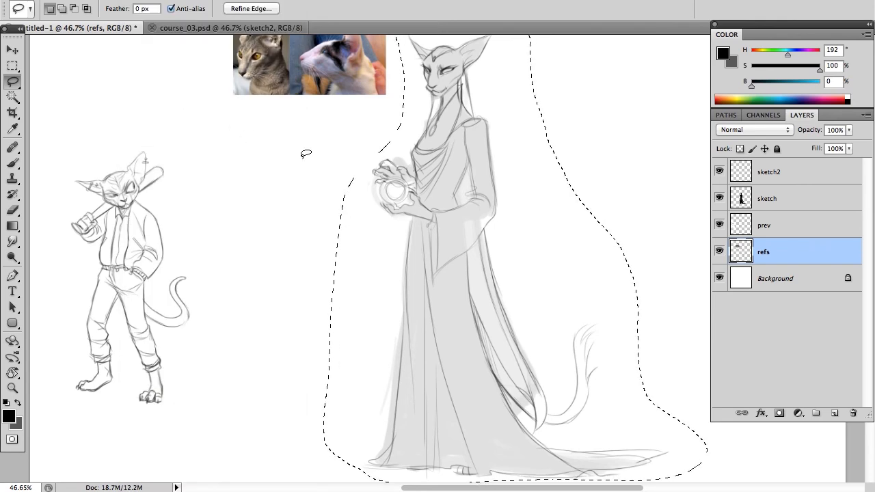
{"action": "key", "text": "Delete"}
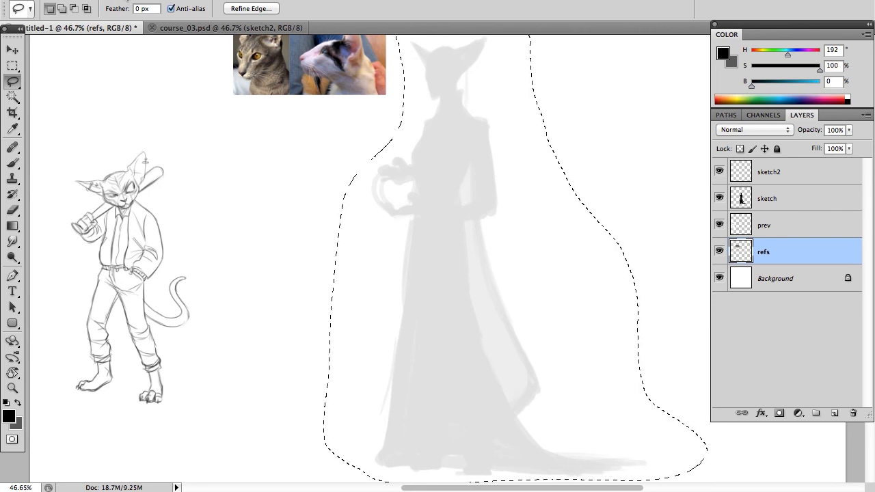
{"action": "key", "text": "ctrl+d"}
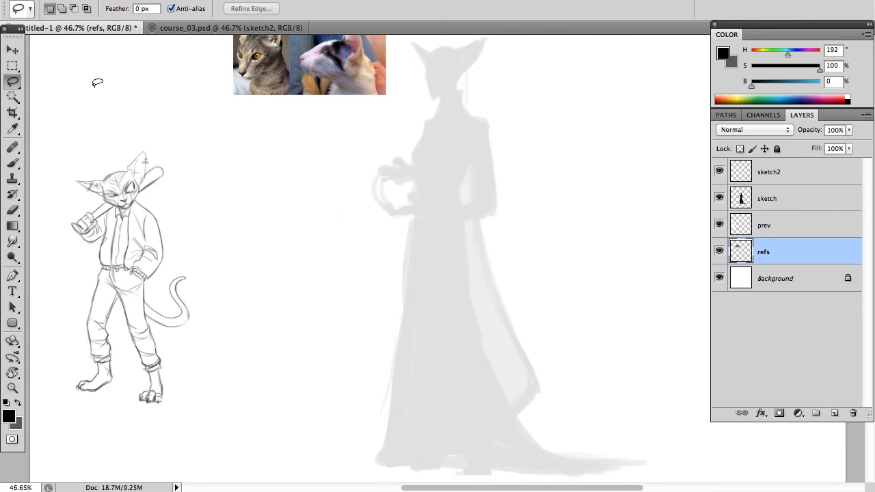
- Paste the copied line drawing onto the sketch2 layer and align it over the silhouette
{"action": "left_click", "coordinate": [772, 179]}
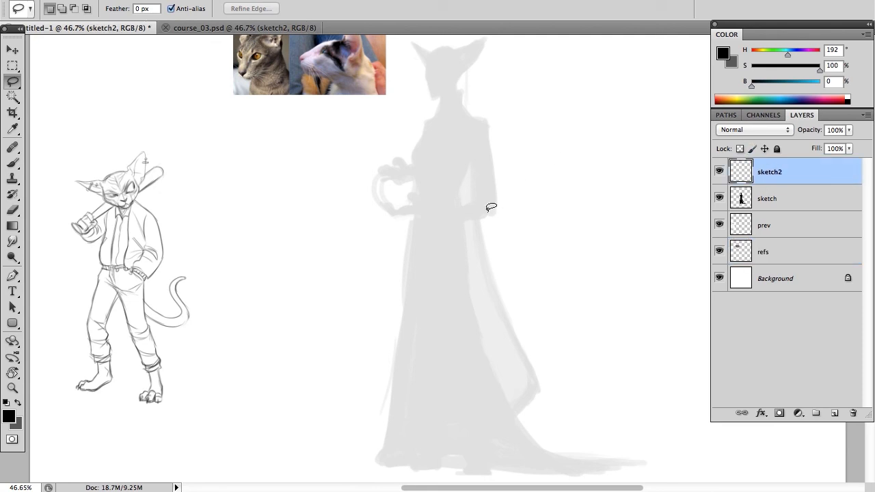
{"action": "key", "text": "ctrl+v"}
{"action": "key", "text": "v"}
{"action": "left_click_drag", "start_coordinate": [367, 185], "coordinate": [451, 184]}
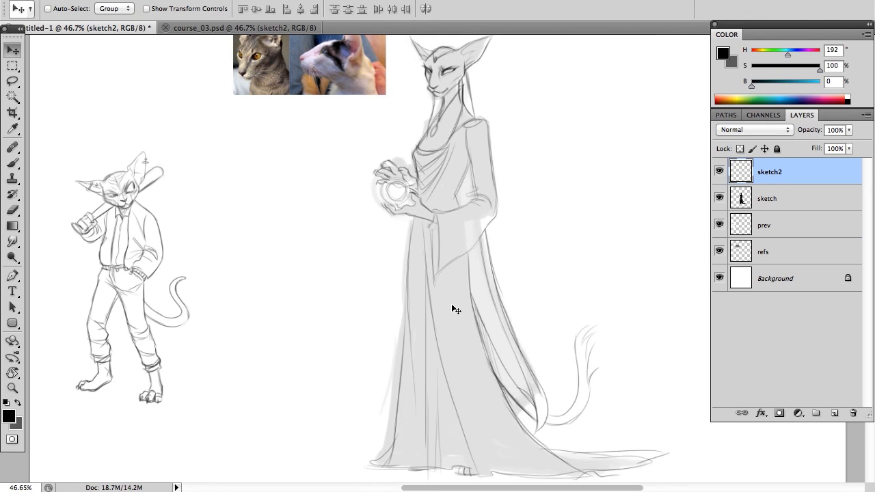
- Check the sketch2 and refs layers by toggling their visibility, and hide the sketch layer with the silhouette
{"action": "left_click", "coordinate": [719, 172]}
{"action": "left_click", "coordinate": [719, 172]}
{"action": "left_click", "coordinate": [719, 251]}
{"action": "left_click", "coordinate": [719, 251]}
{"action": "key", "text": "z"}
{"action": "key", "text": "b"}
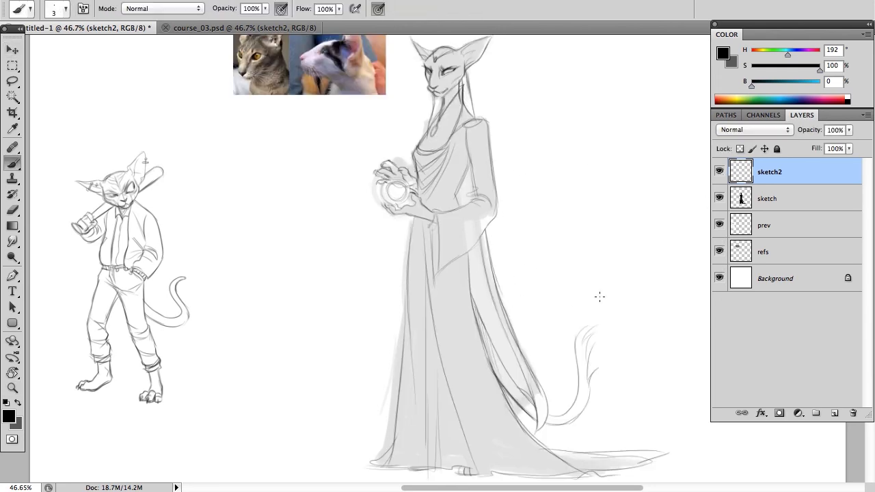
{"action": "left_click", "coordinate": [720, 199]}
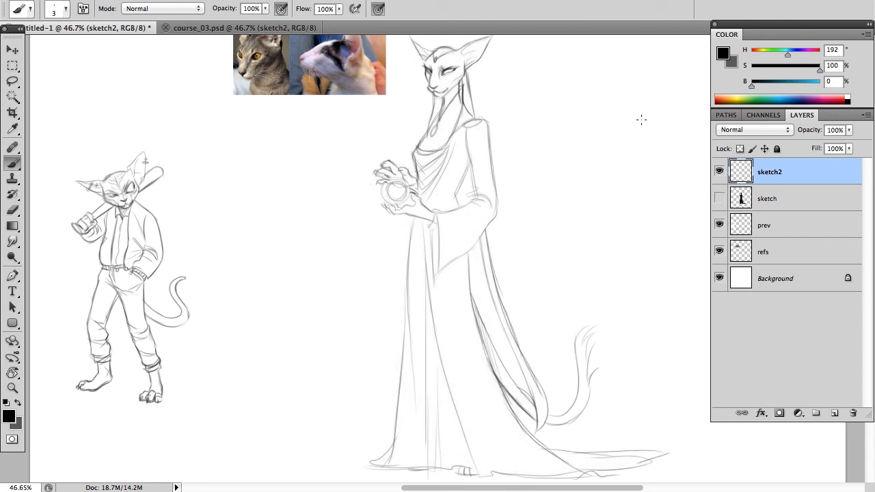
- Start Liquify on the sketch2 layer and nudge the cat's eye and brow lines with the Forward Warp tool
{"action": "left_click", "coordinate": [287, 0]}
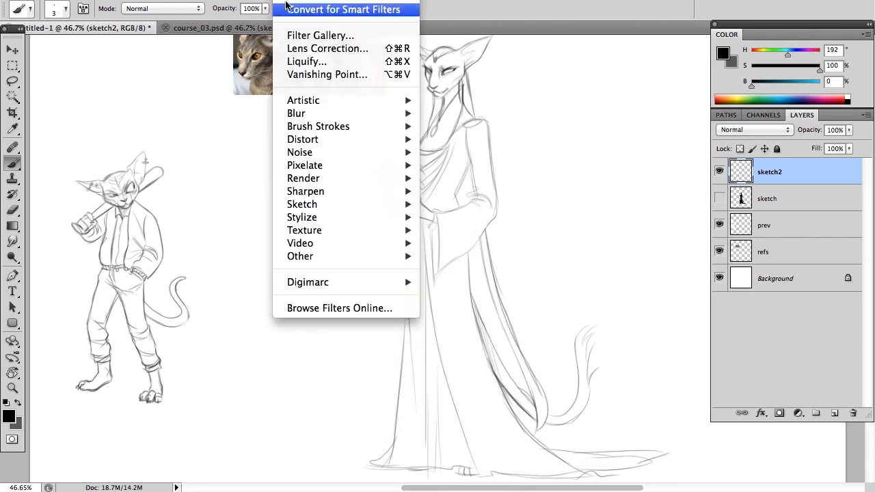
{"action": "left_click", "coordinate": [303, 63]}
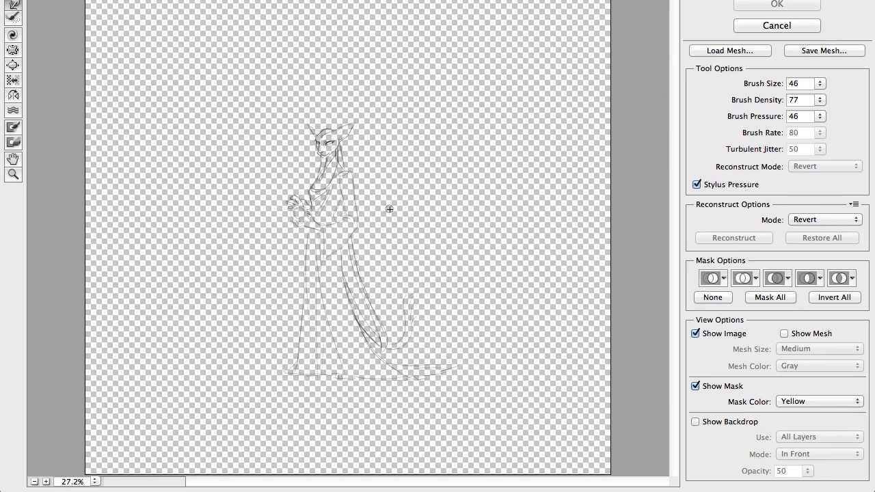
{"action": "key", "text": "z"}
{"action": "left_click_drag", "start_coordinate": [234, 97], "coordinate": [490, 409]}
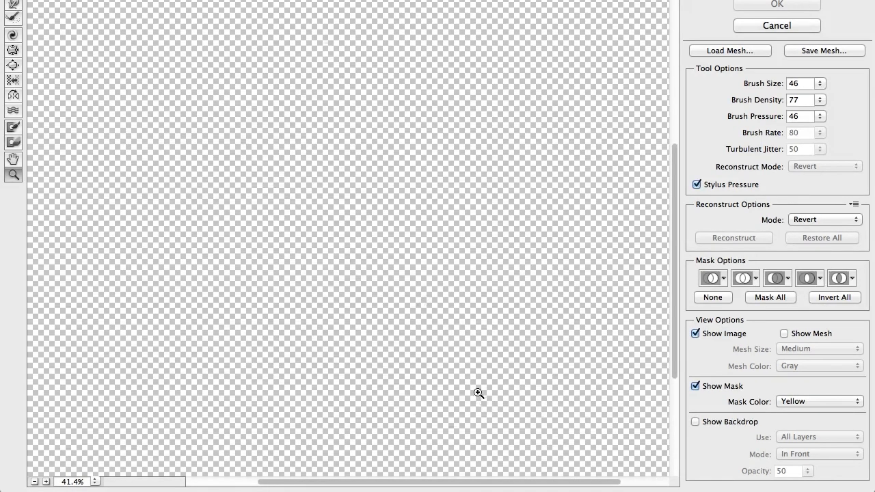
{"action": "left_click", "coordinate": [13, 5]}
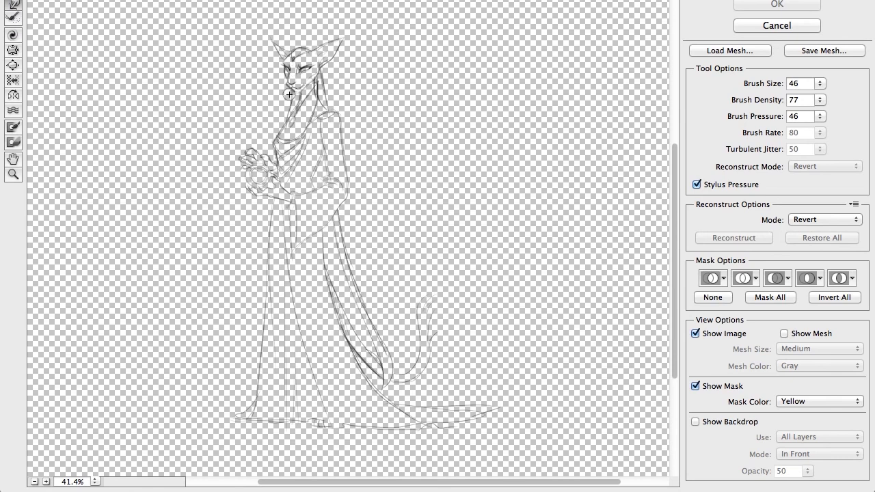
{"action": "left_click", "coordinate": [13, 175]}
{"action": "left_click_drag", "start_coordinate": [239, 24], "coordinate": [391, 139]}
{"action": "left_click", "coordinate": [13, 3]}
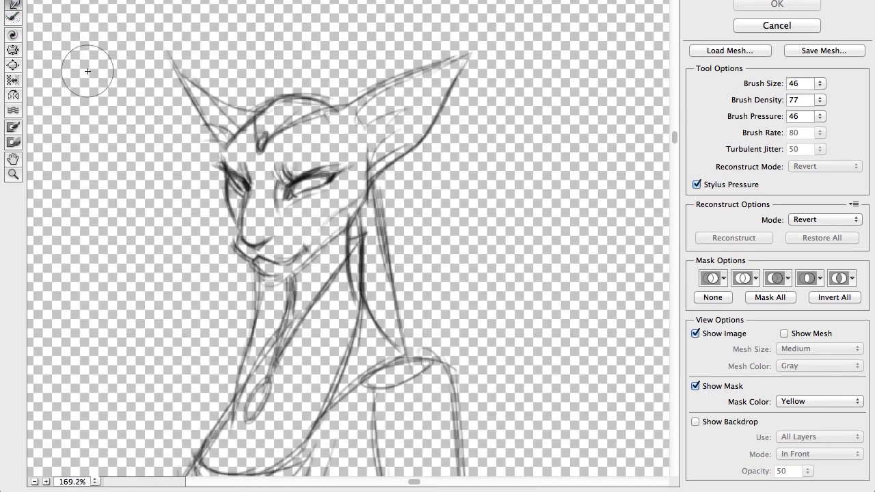
{"action": "mouse_move", "coordinate": [285, 160]}
{"action": "left_mouse_down"}
{"action": "mouse_move", "coordinate": [281, 175]}
{"action": "mouse_move", "coordinate": [229, 166]}
{"action": "left_mouse_up"}
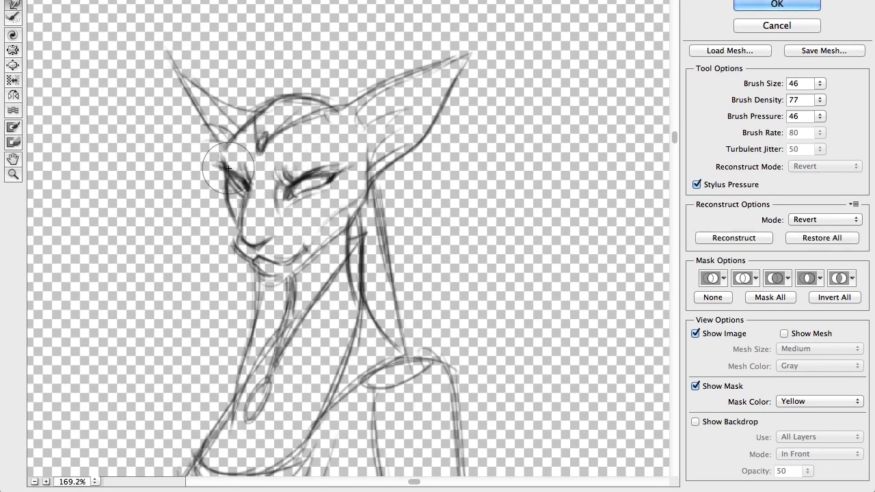
{"action": "left_click_drag", "start_coordinate": [346, 174], "coordinate": [342, 179]}
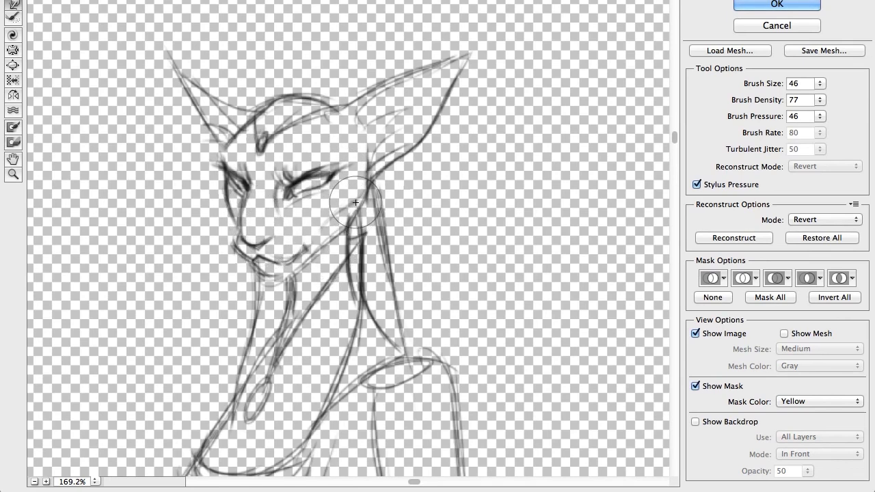
- Warp the headpiece line on the forehead and the base of the near ear slightly, and apply Liquify
{"action": "left_click_drag", "start_coordinate": [268, 121], "coordinate": [262, 116]}
{"action": "left_click_drag", "start_coordinate": [343, 114], "coordinate": [324, 111]}
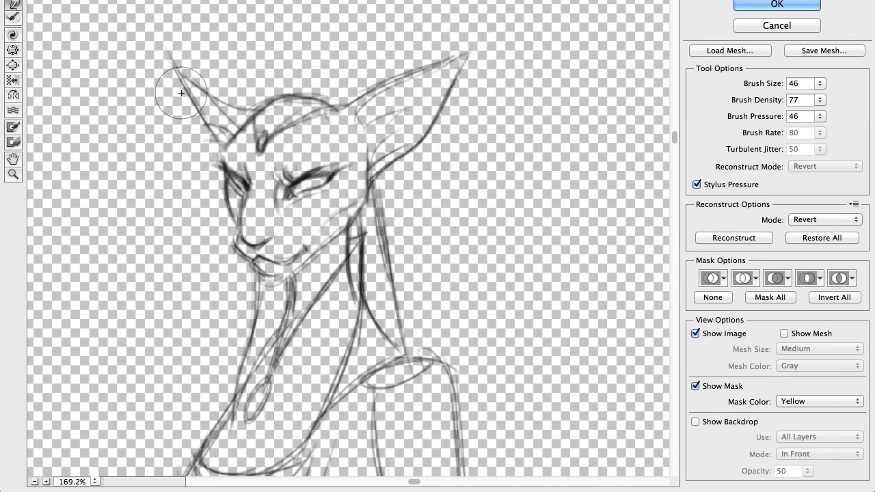
{"action": "scroll", "coordinate": [288, 253], "scroll_direction": "down", "scroll_amount": 10}
{"action": "scroll", "coordinate": [288, 253], "scroll_direction": "left", "scroll_amount": 3}
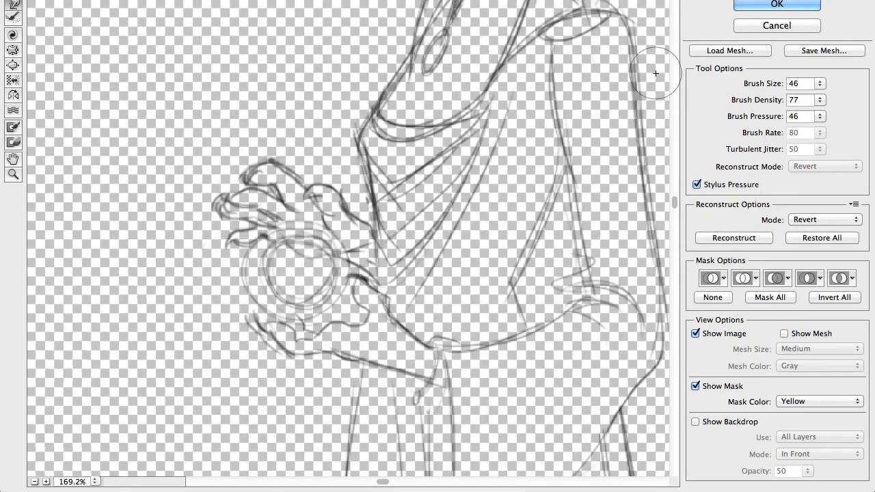
{"action": "left_click", "coordinate": [750, 6]}
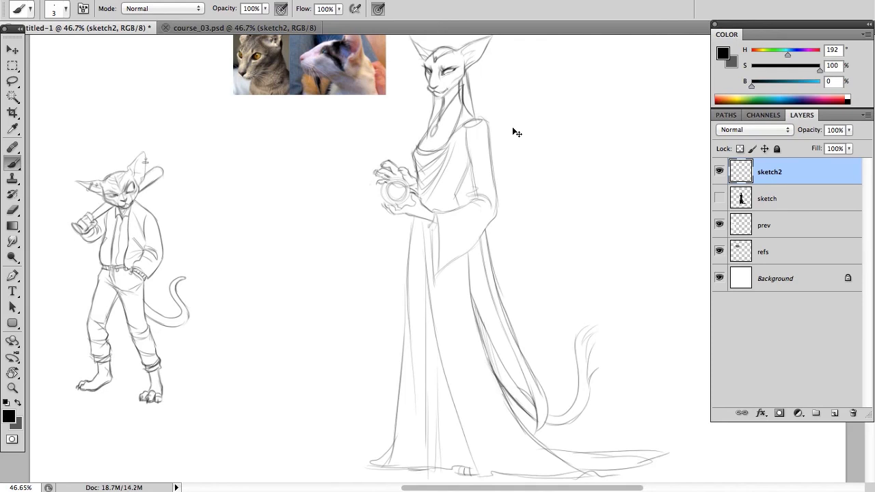
- Flip the caped cat drawing on the sketch2 layer horizontally
{"action": "mouse_move", "coordinate": [515, 91]}
{"action": "left_mouse_down"}
{"action": "mouse_move", "coordinate": [515, 126]}
{"action": "mouse_move", "coordinate": [488, 91]}
{"action": "left_mouse_up"}
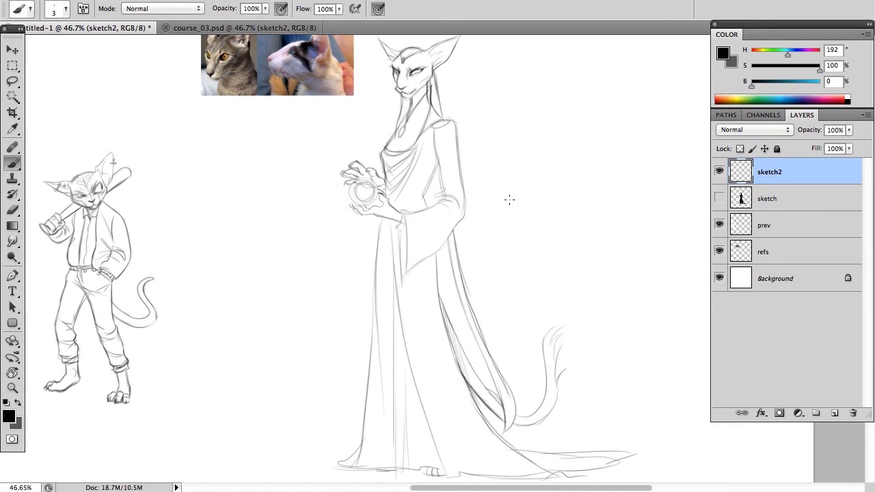
{"action": "key", "text": "ctrl+t"}
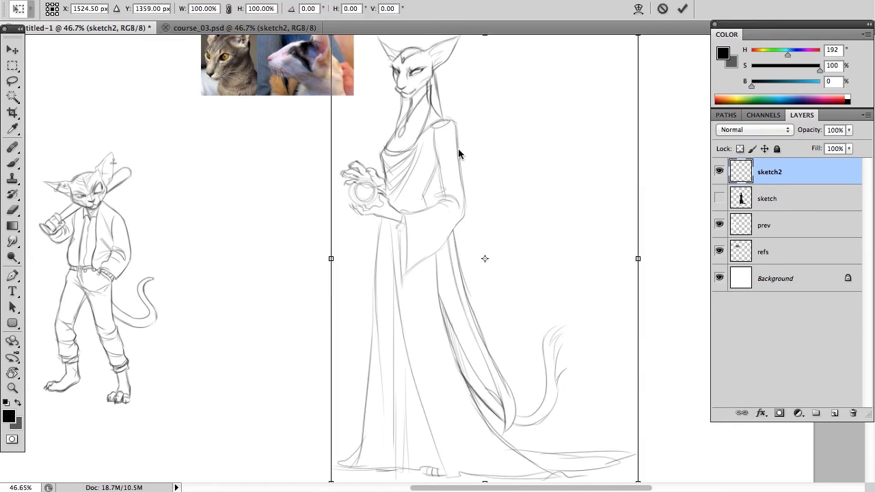
{"action": "right_click", "coordinate": [459, 152]}
{"action": "left_click", "coordinate": [507, 335]}
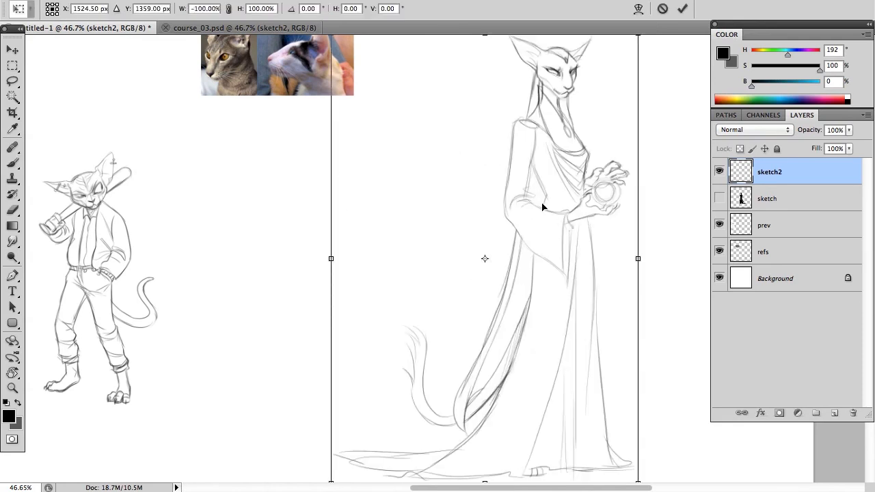
{"action": "key", "text": "Return"}
- Refine the lines of the far ear and the shoulder on the mirrored drawing with the 3 px brush
{"action": "left_click_drag", "start_coordinate": [532, 98], "coordinate": [514, 128]}
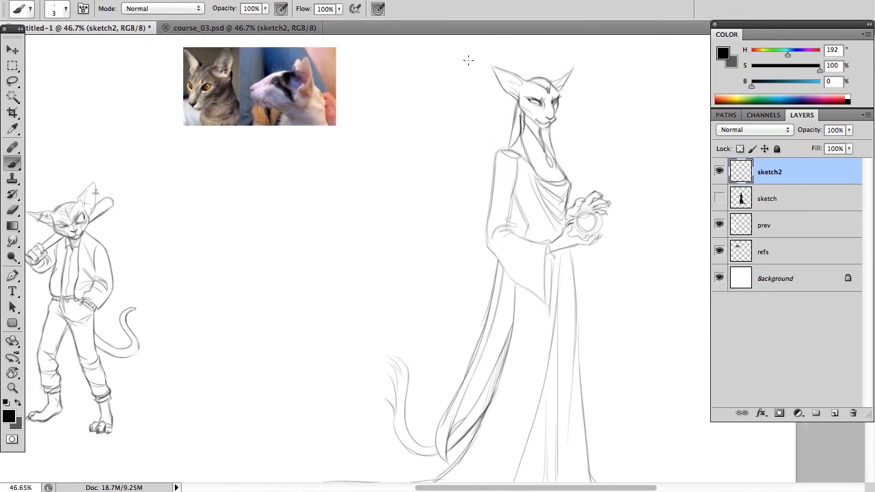
{"action": "key", "text": "e"}
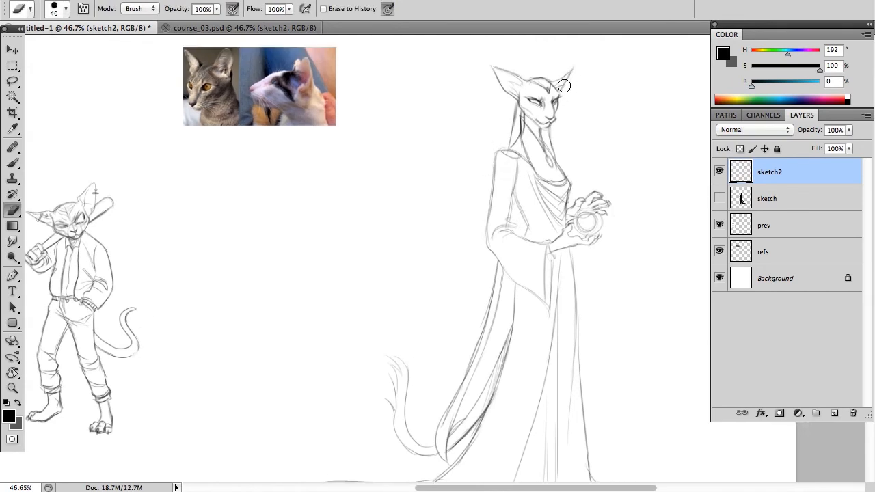
{"action": "key", "text": "b"}
{"action": "mouse_move", "coordinate": [553, 81]}
{"action": "left_mouse_down"}
{"action": "mouse_move", "coordinate": [574, 66]}
{"action": "mouse_move", "coordinate": [562, 90]}
{"action": "left_mouse_up"}
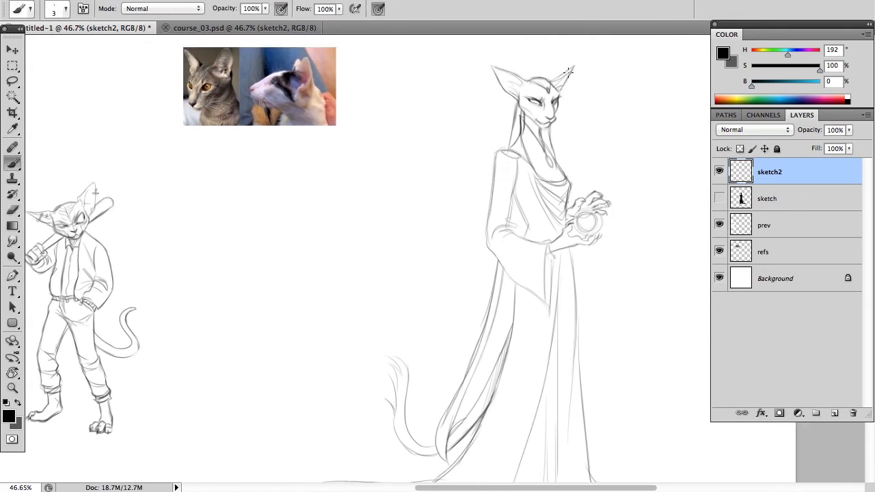
{"action": "left_click_drag", "start_coordinate": [516, 140], "coordinate": [502, 149]}
- Flip the caped cat drawing horizontally back to its original direction
{"action": "scroll", "coordinate": [439, 134], "scroll_direction": "down", "scroll_amount": 3}
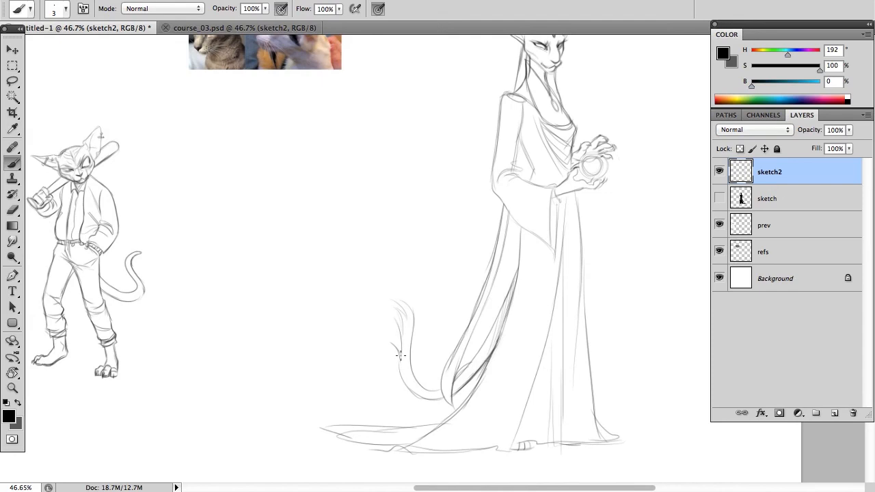
{"action": "key", "text": "ctrl+t"}
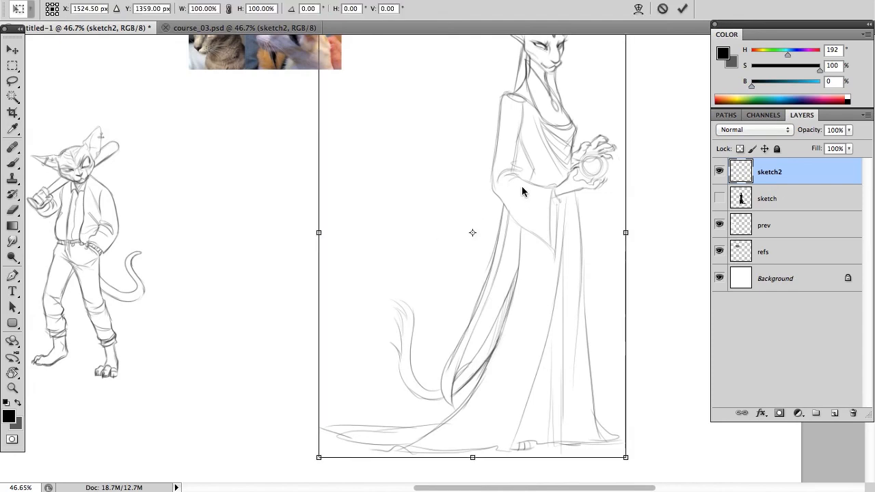
{"action": "right_click", "coordinate": [521, 187]}
{"action": "left_click", "coordinate": [559, 361]}
{"action": "key", "text": "Return"}
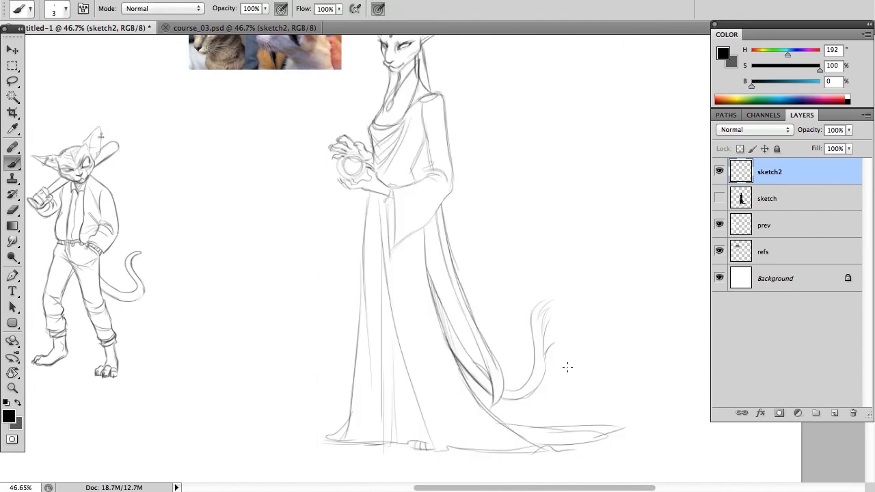
- Scale the caped cat drawing proportionally to 67.58% and place it directly beside the cat with the baseball bat
{"action": "mouse_move", "coordinate": [469, 266]}
{"action": "left_mouse_down"}
{"action": "mouse_move", "coordinate": [512, 263]}
{"action": "mouse_move", "coordinate": [533, 307]}
{"action": "mouse_move", "coordinate": [483, 282]}
{"action": "left_mouse_up"}
{"action": "key", "text": "ctrl+t"}
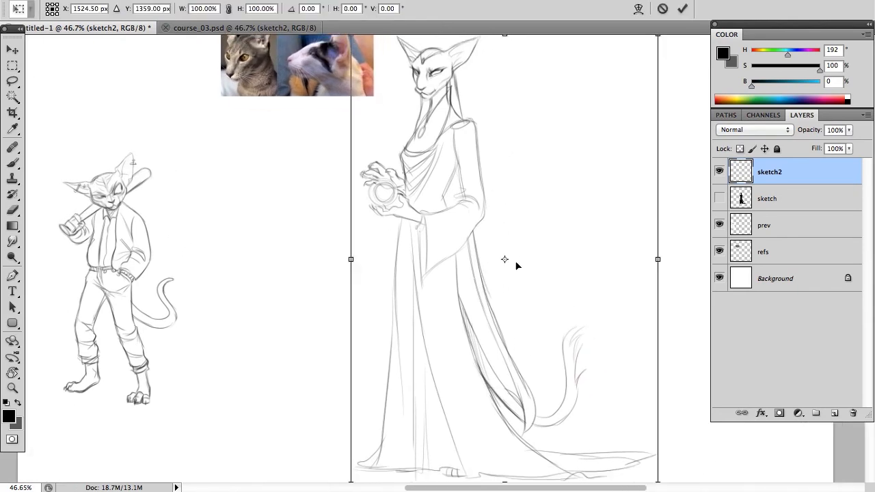
{"action": "mouse_move", "coordinate": [658, 473]}
{"action": "left_mouse_down"}
{"action": "mouse_move", "coordinate": [519, 315]}
{"action": "mouse_move", "coordinate": [533, 335]}
{"action": "mouse_move", "coordinate": [559, 337]}
{"action": "left_mouse_up"}
{"action": "mouse_move", "coordinate": [499, 134]}
{"action": "left_mouse_down"}
{"action": "mouse_move", "coordinate": [440, 250]}
{"action": "mouse_move", "coordinate": [361, 230]}
{"action": "mouse_move", "coordinate": [350, 212]}
{"action": "left_mouse_up"}
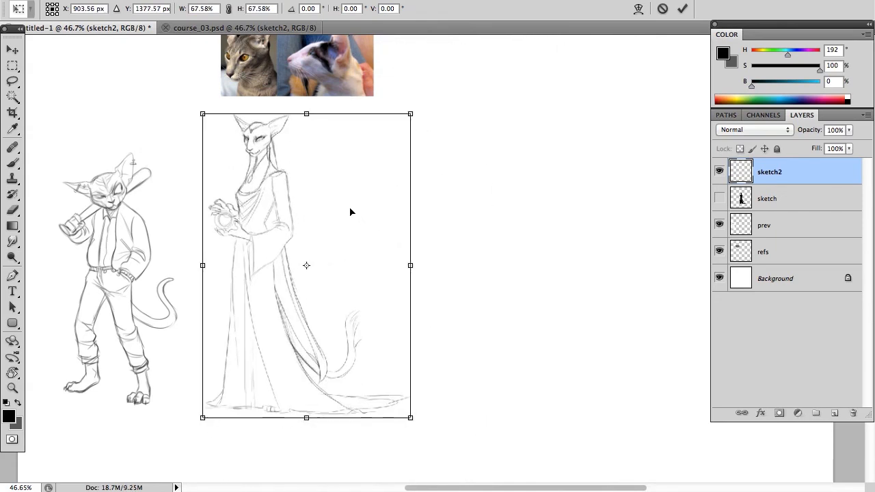
{"action": "key", "text": "Return"}
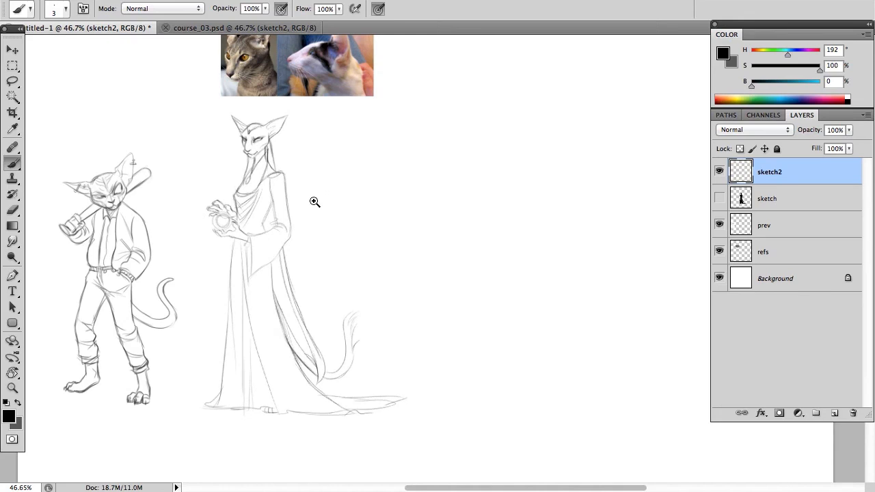